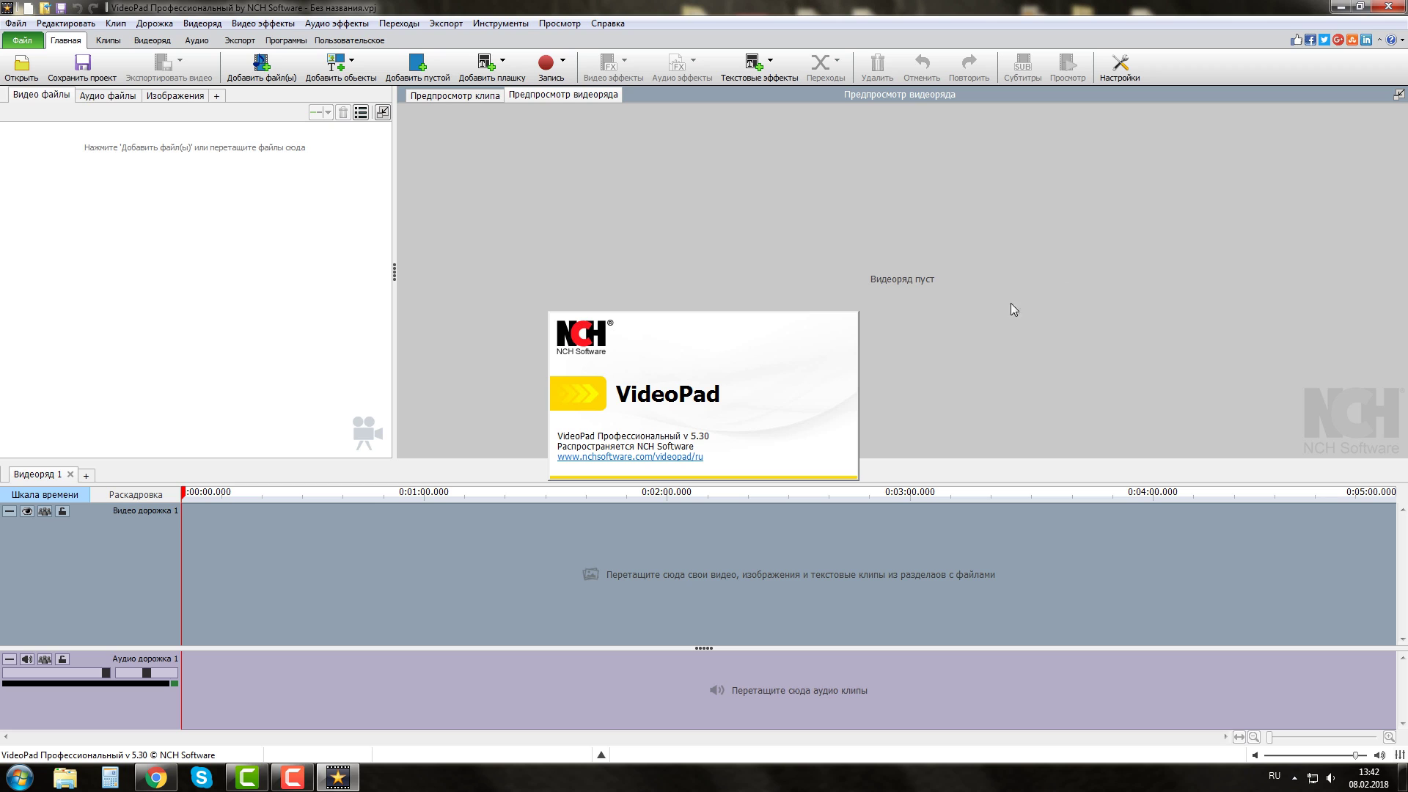
Turn on the dual preview so the clip and sequence previews appear side by side.
click(813, 401)
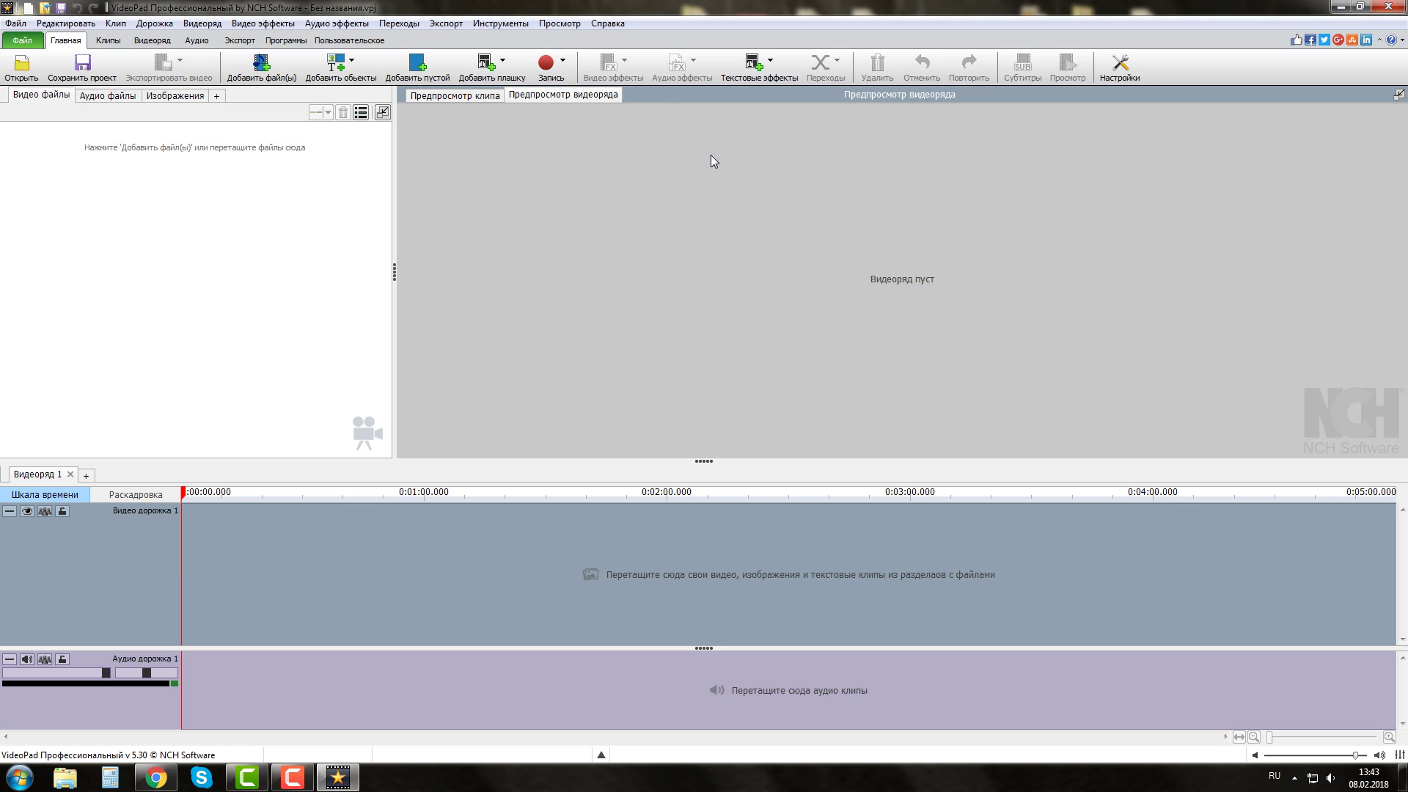
click(559, 24)
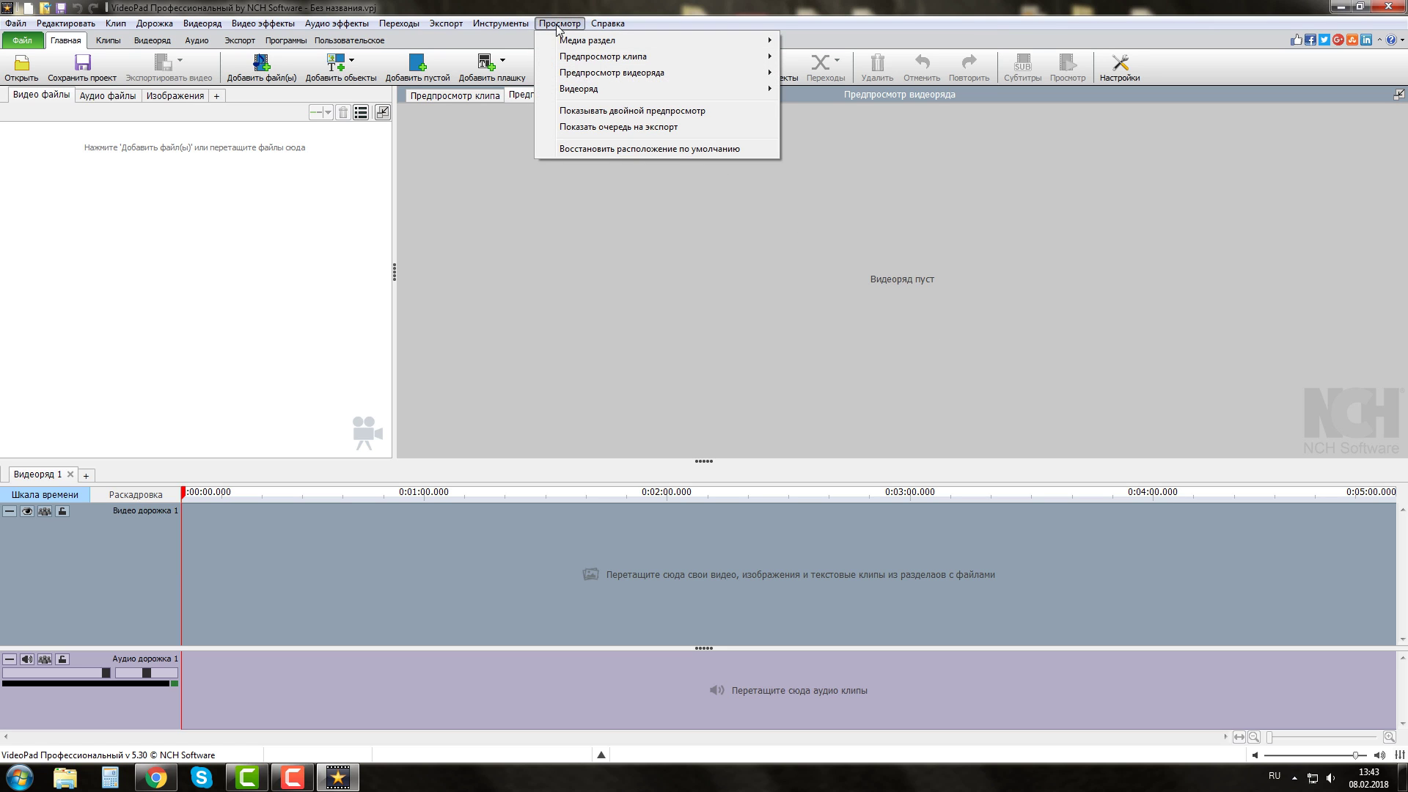
click(547, 111)
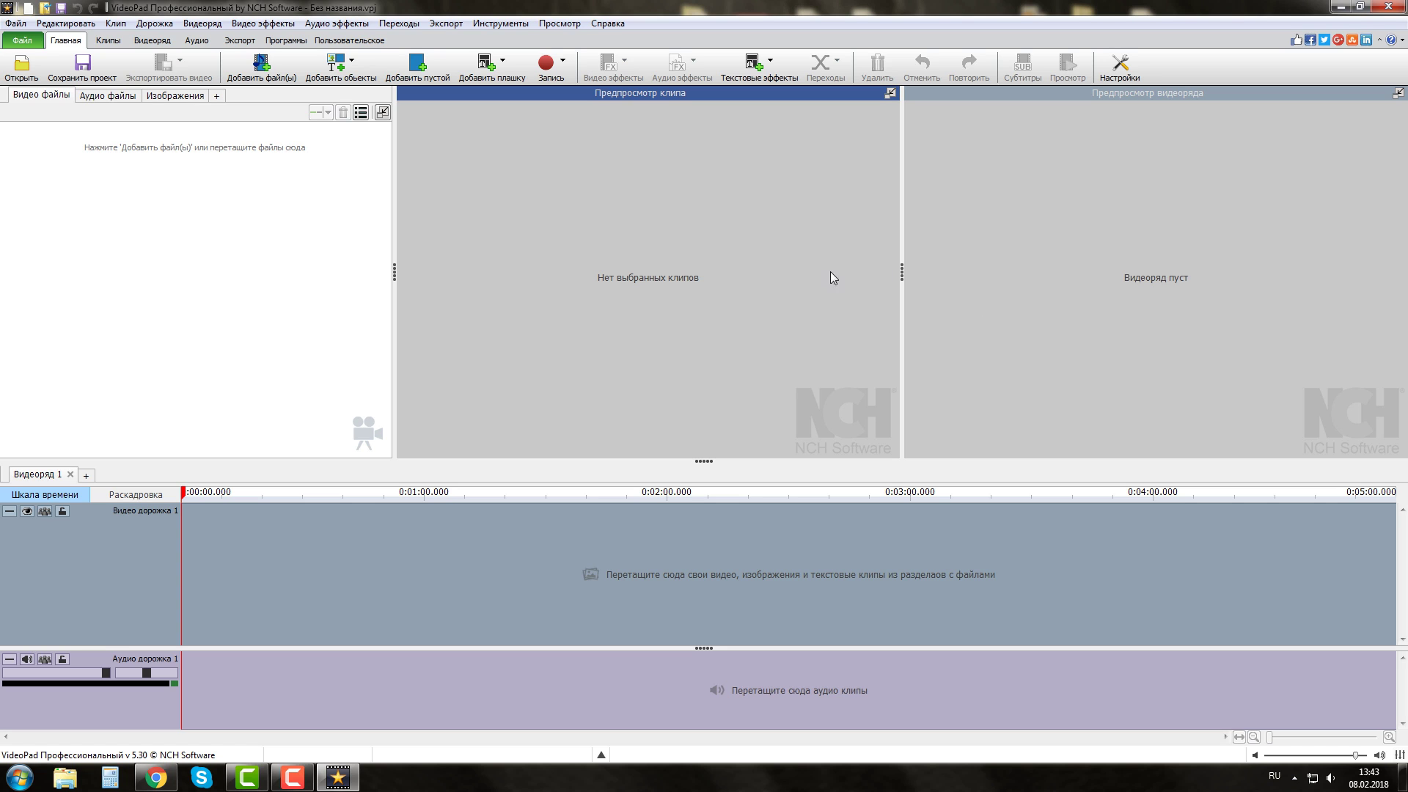
click(560, 22)
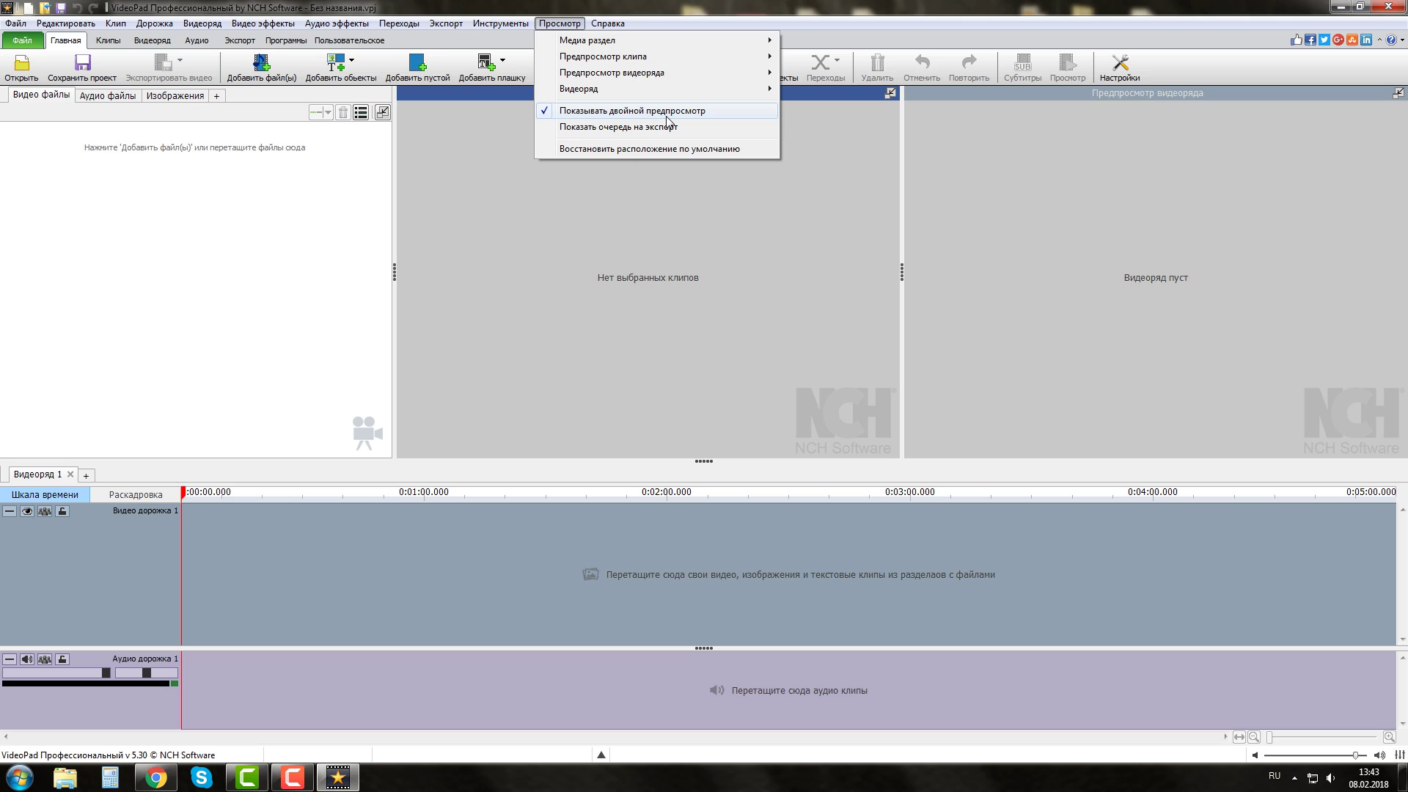
click(533, 204)
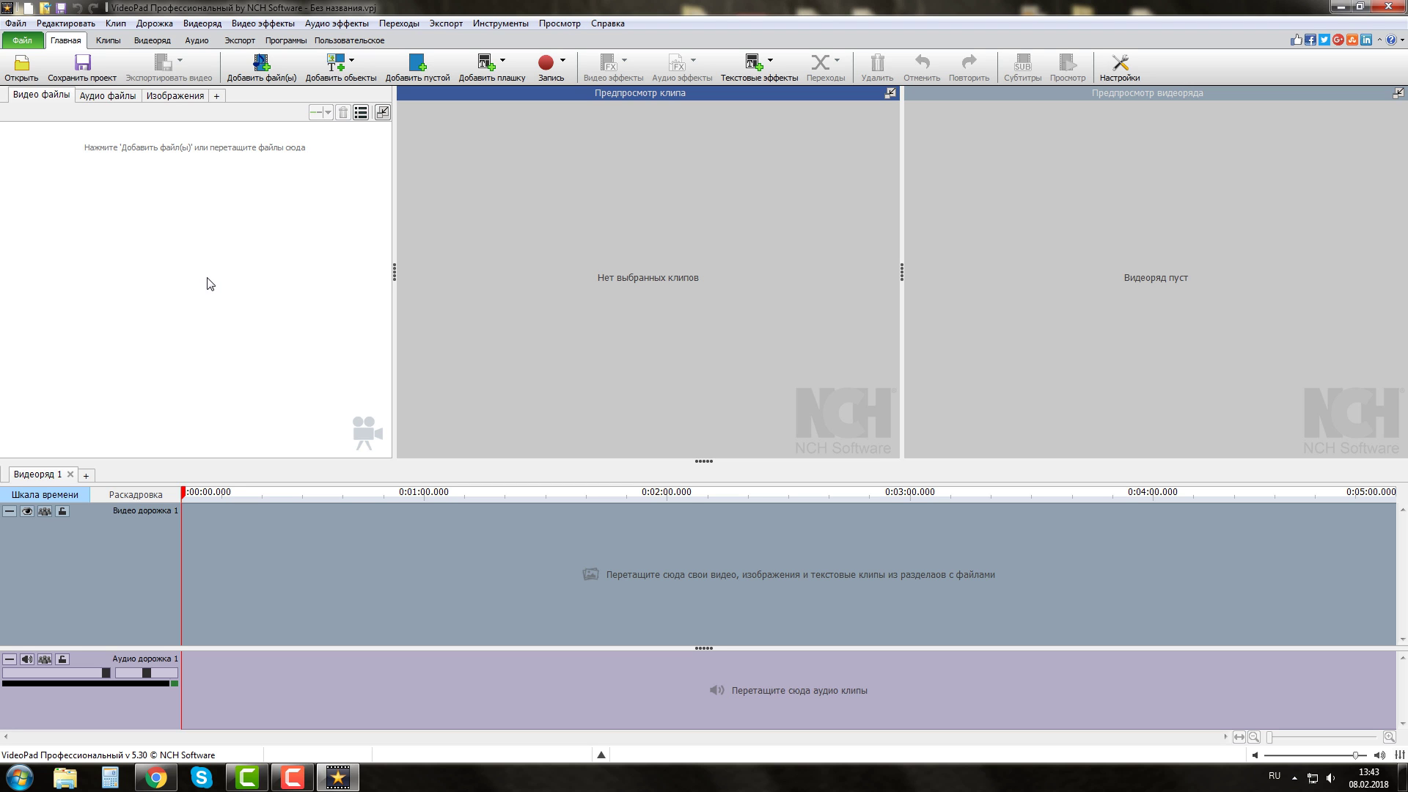
Import video 1 from the "мои ролики" folder and place it at the start of video track 1.
click(22, 69)
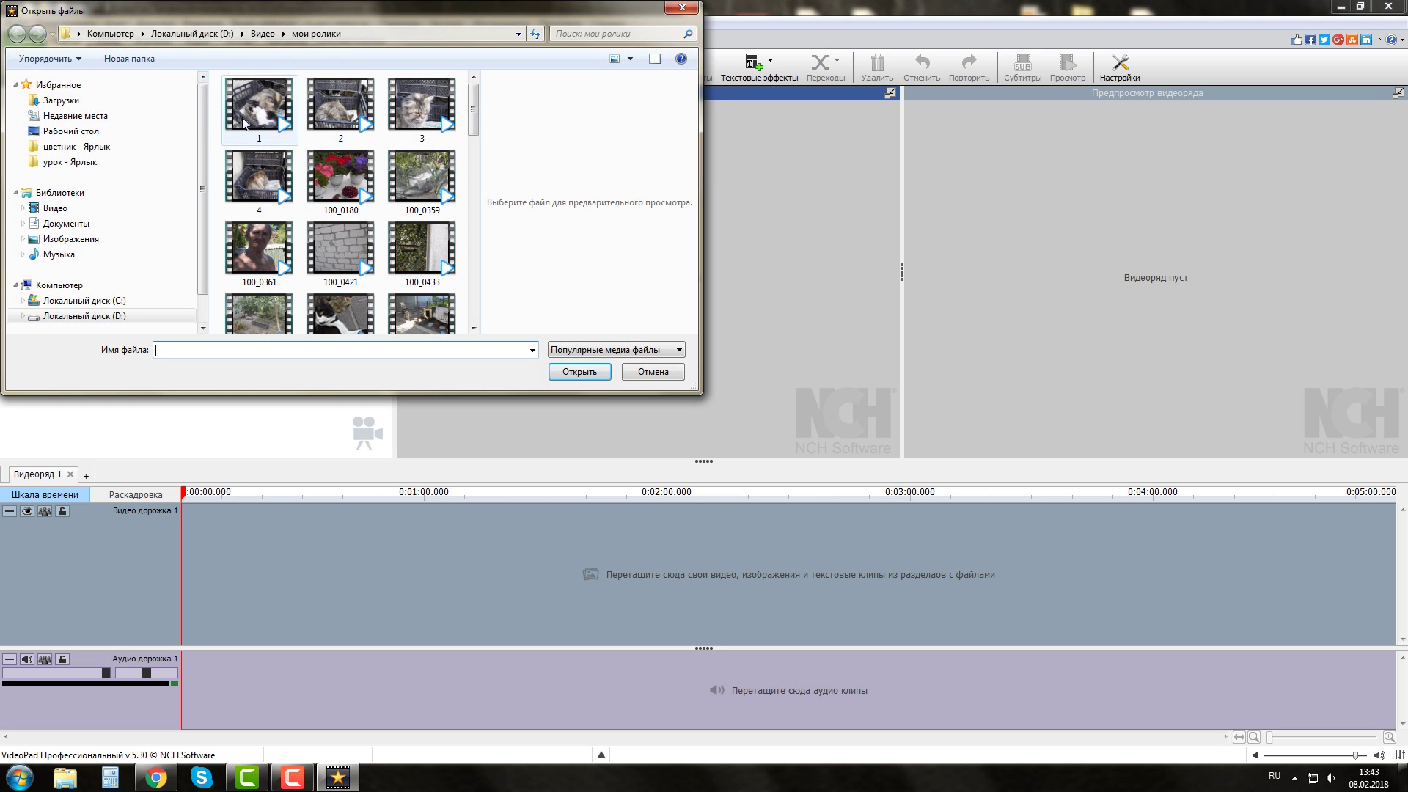
click(259, 112)
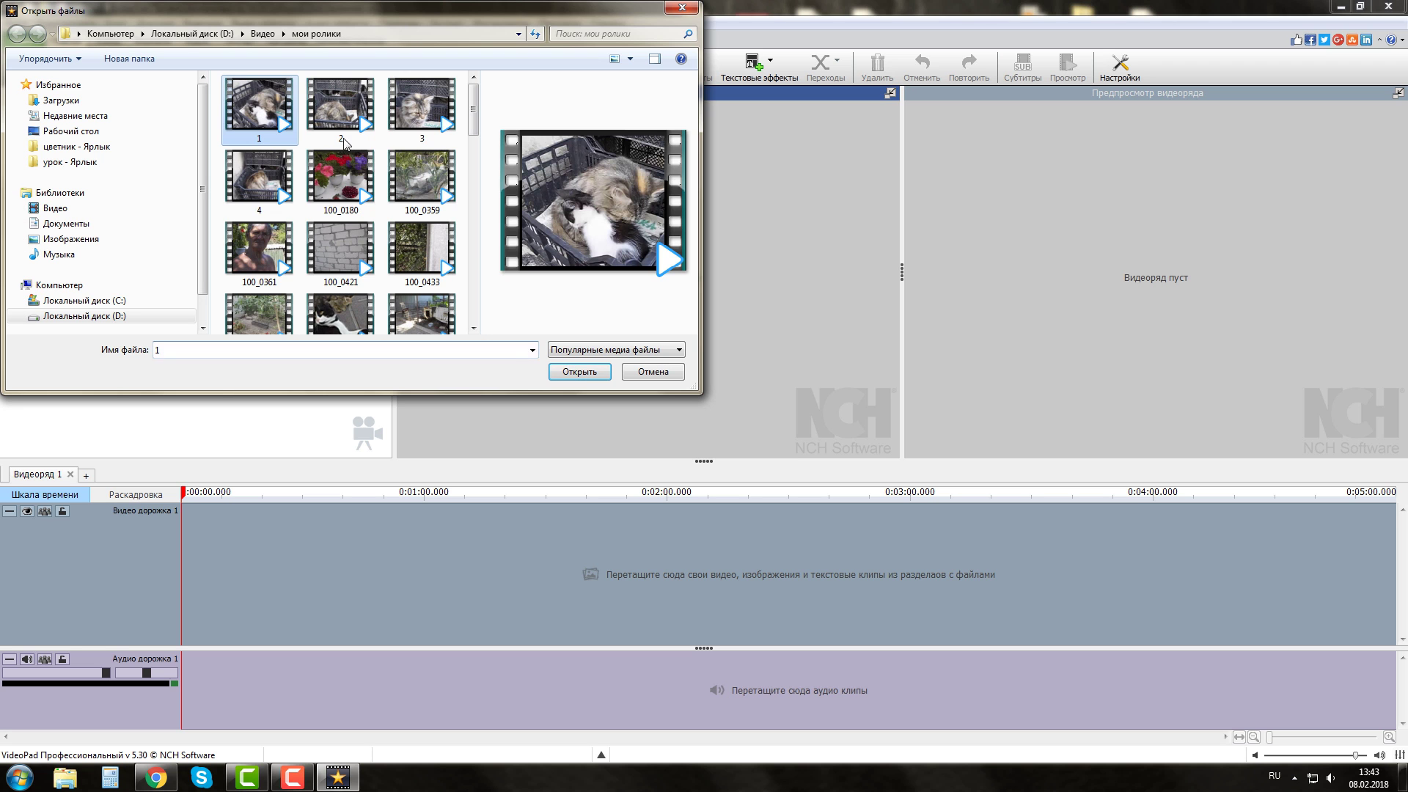
click(579, 371)
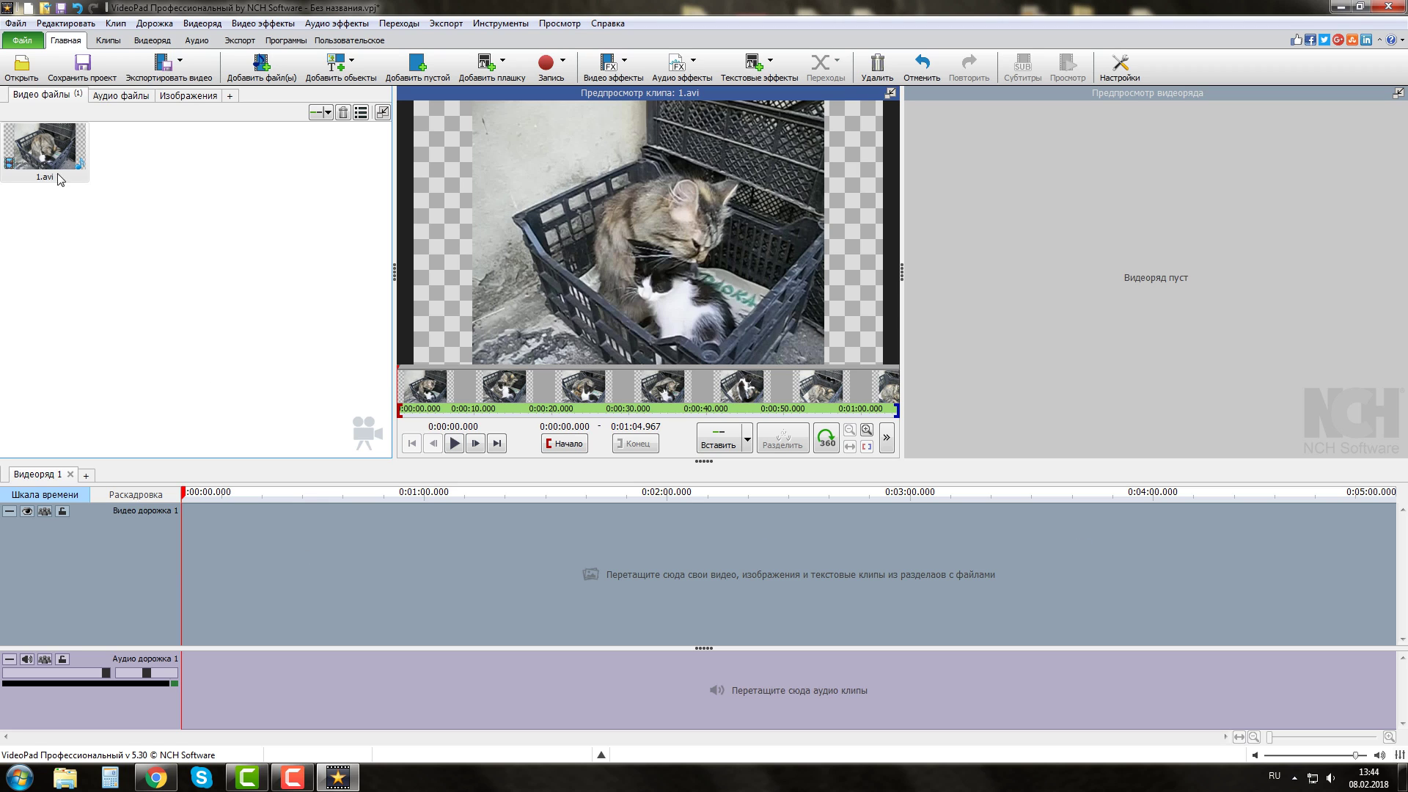
drag(48, 154, 258, 564)
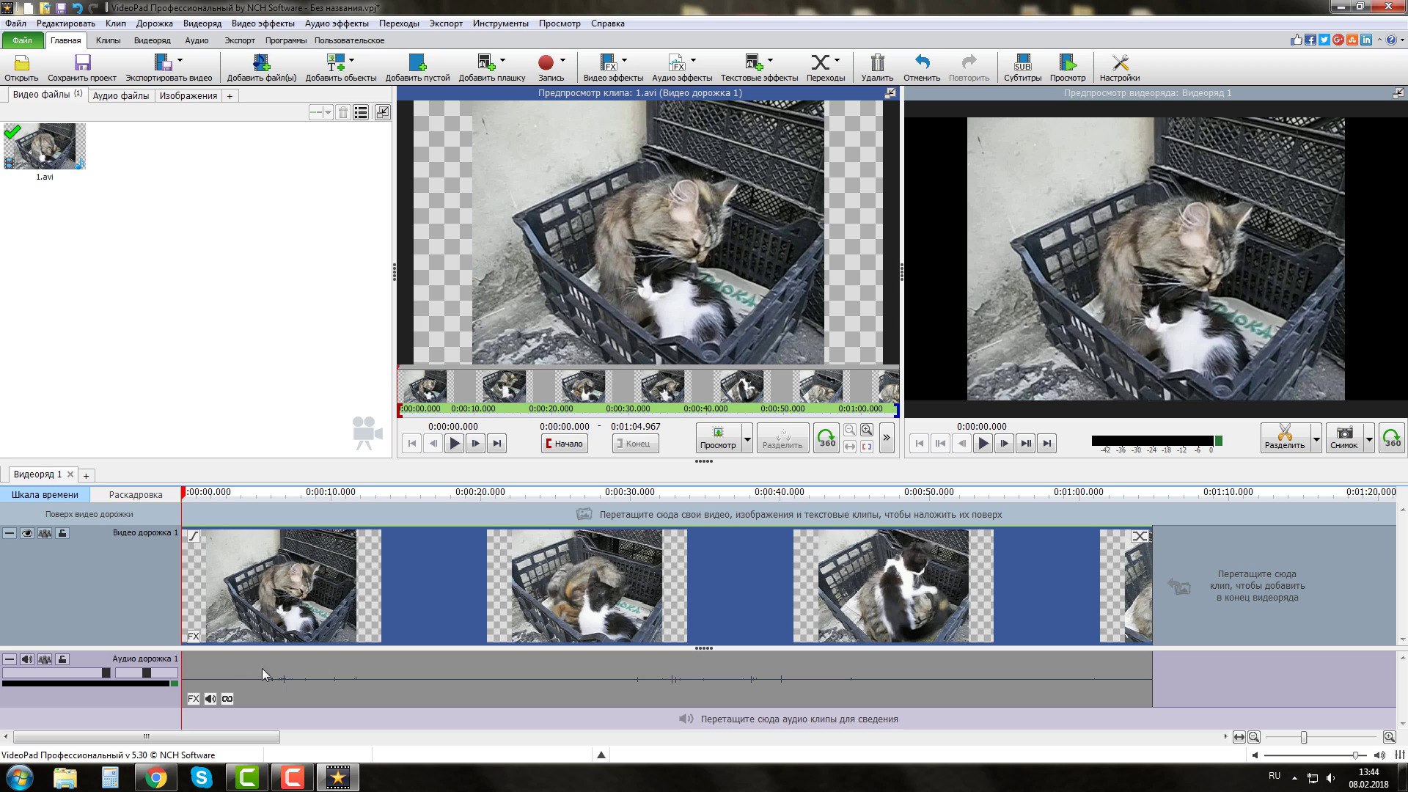
Unlink the audio of 1.avi from its video on the timeline and delete the audio clip.
click(229, 700)
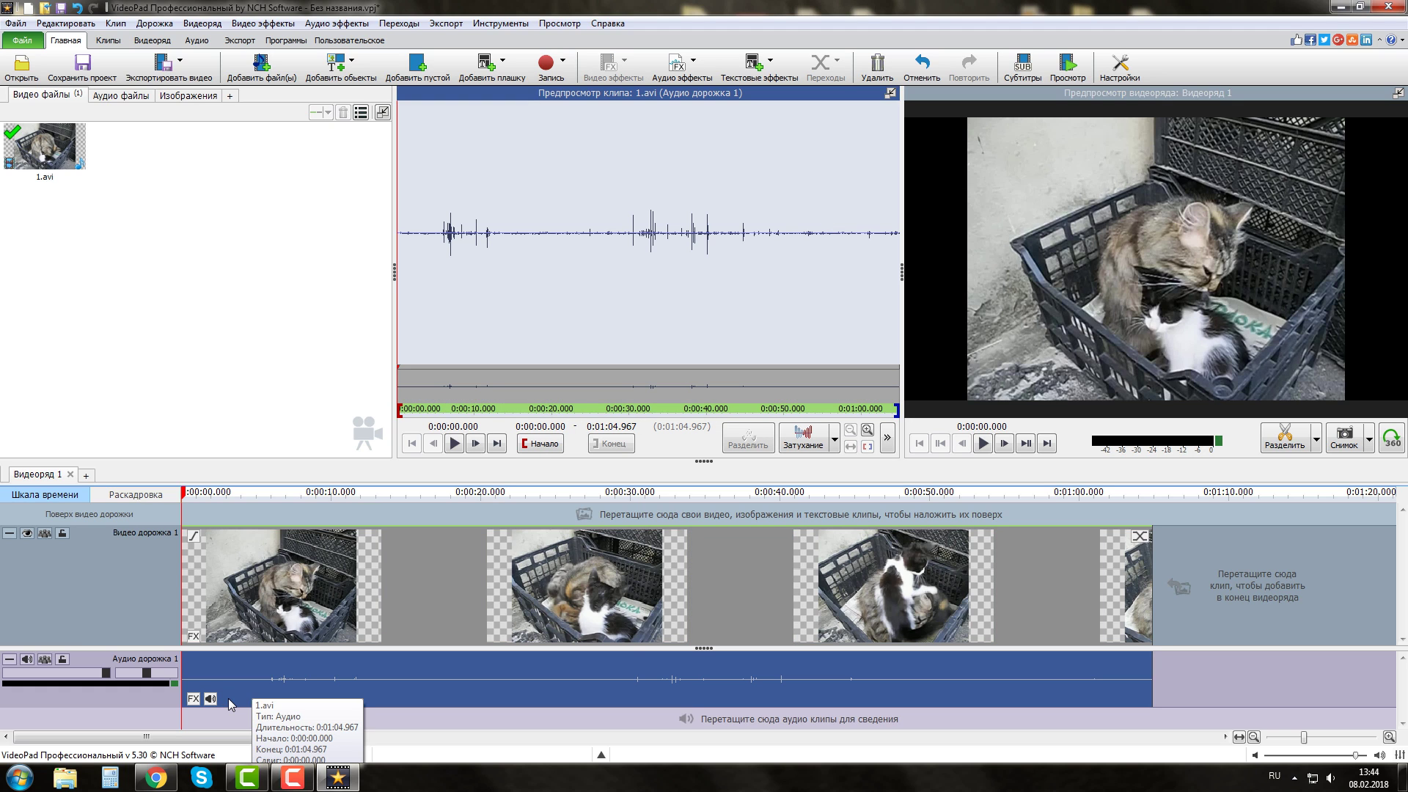
right_click(372, 662)
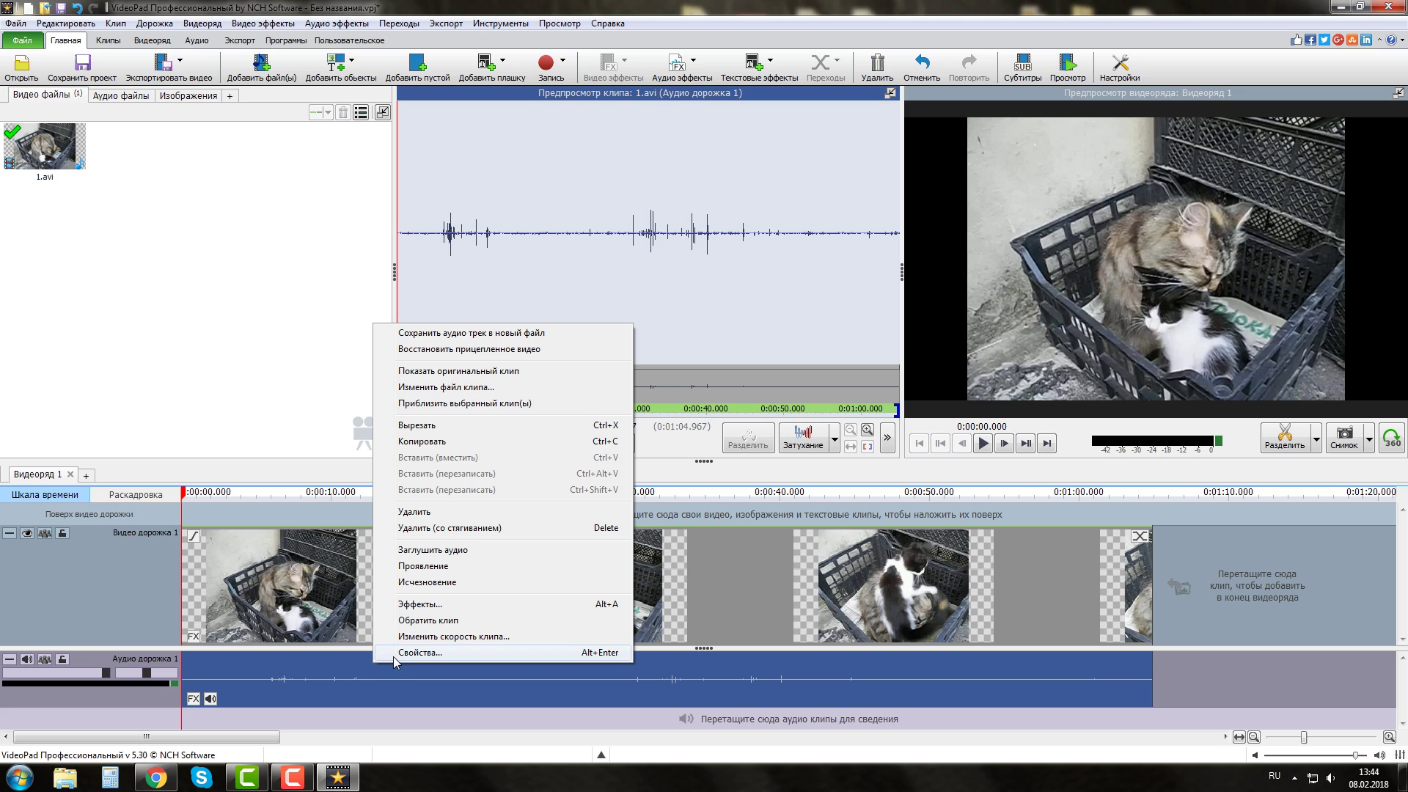
click(416, 511)
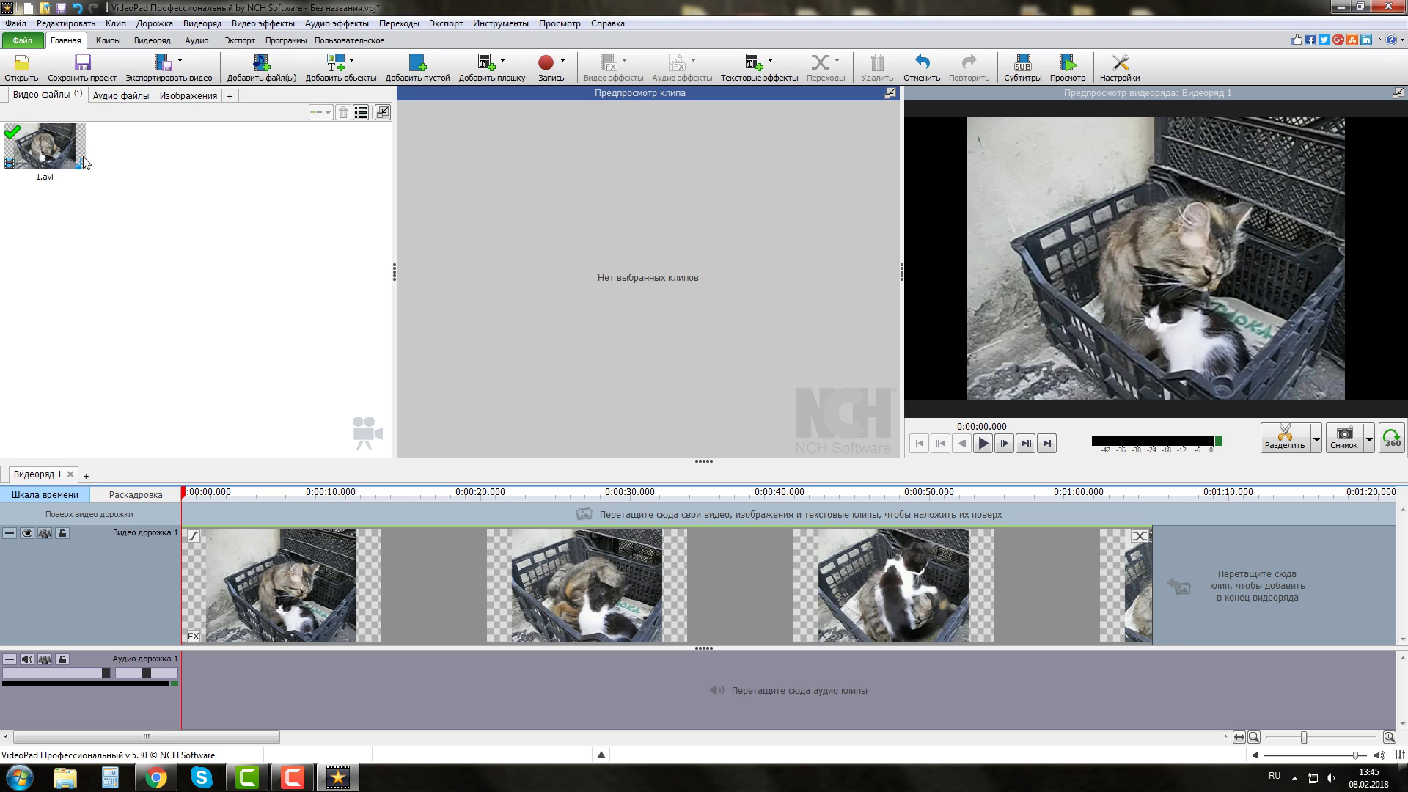
Import the image 3299876_large from the image folder of the ProShow Producer project "Говори" on drive D.
mouse_move(42, 159)
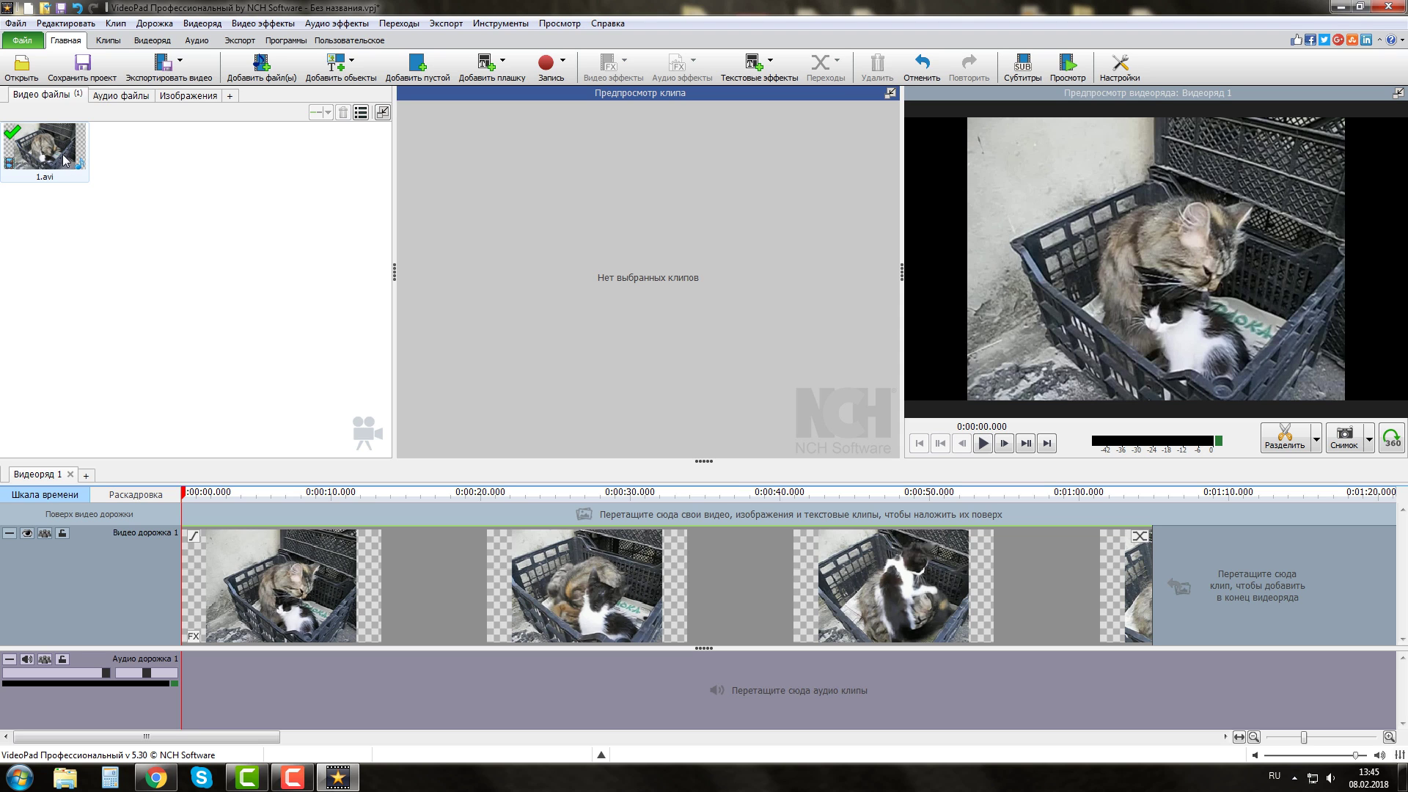
click(57, 151)
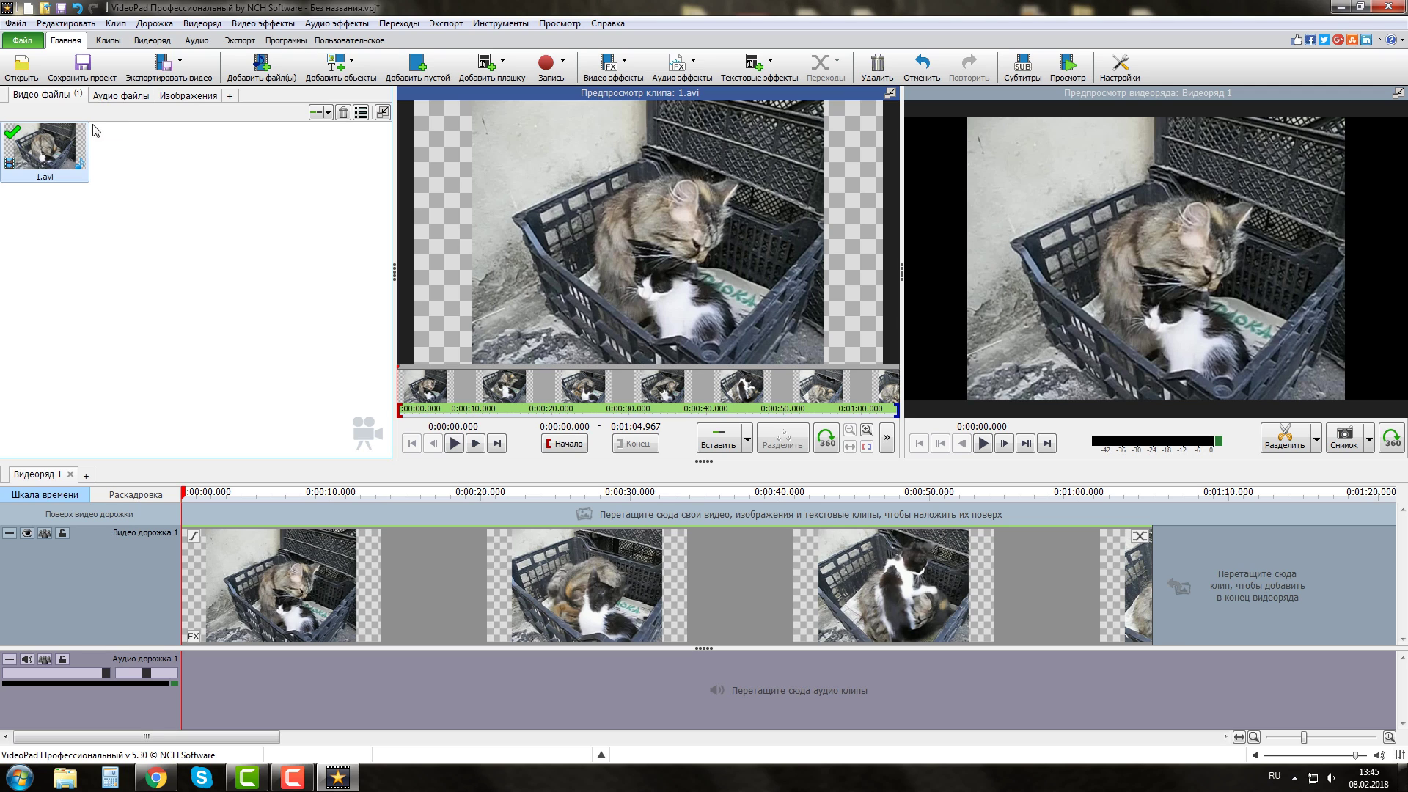
click(17, 69)
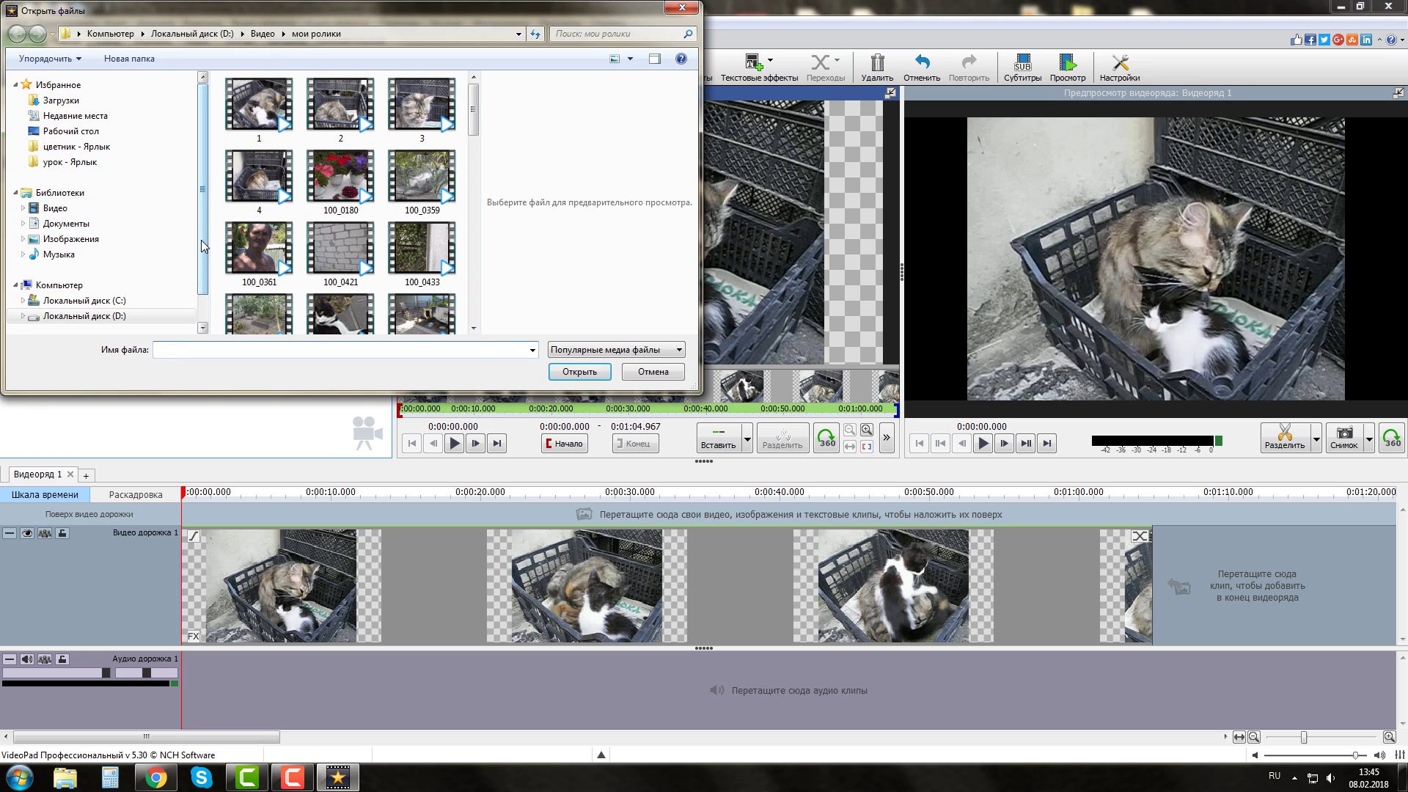
scroll(110, 282, down, 1)
click(23, 279)
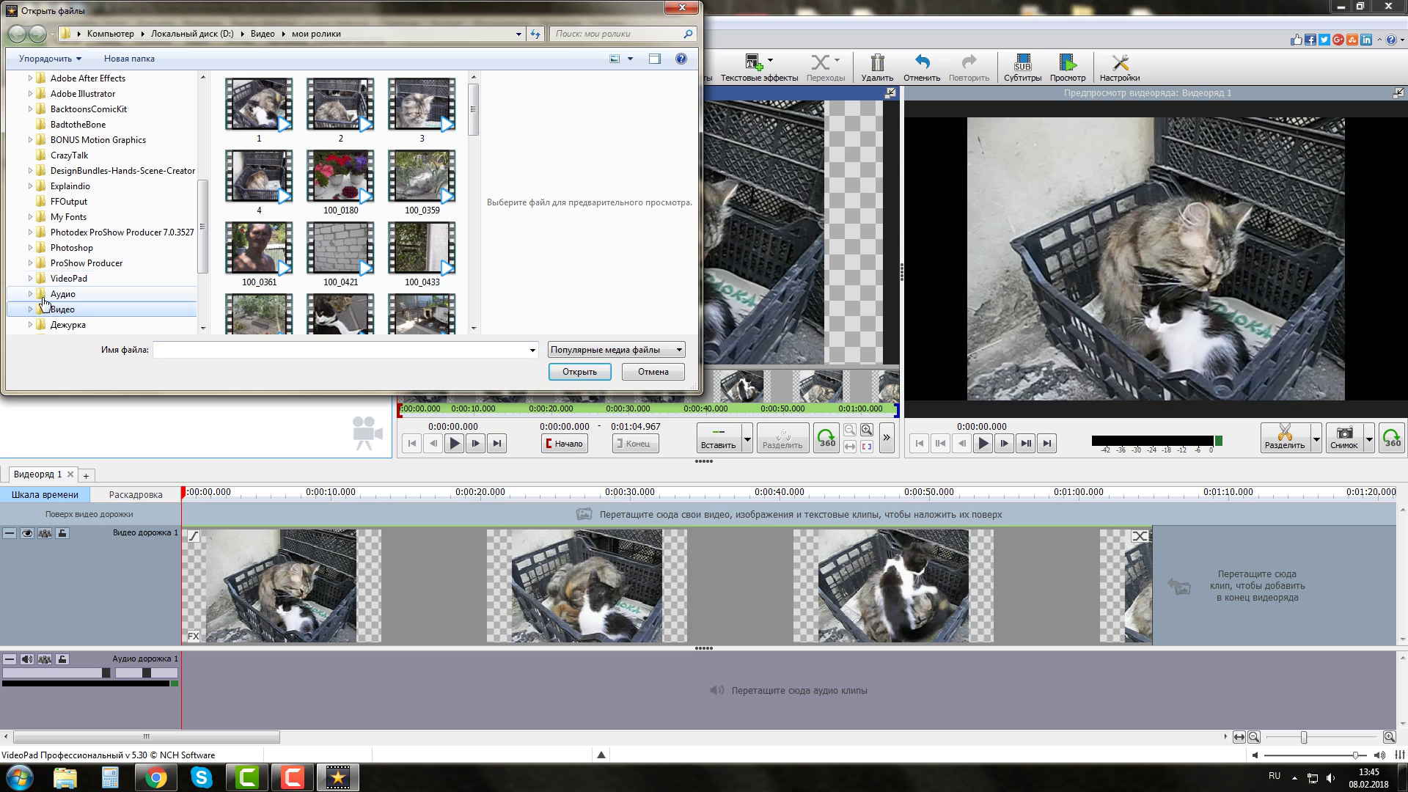
click(30, 263)
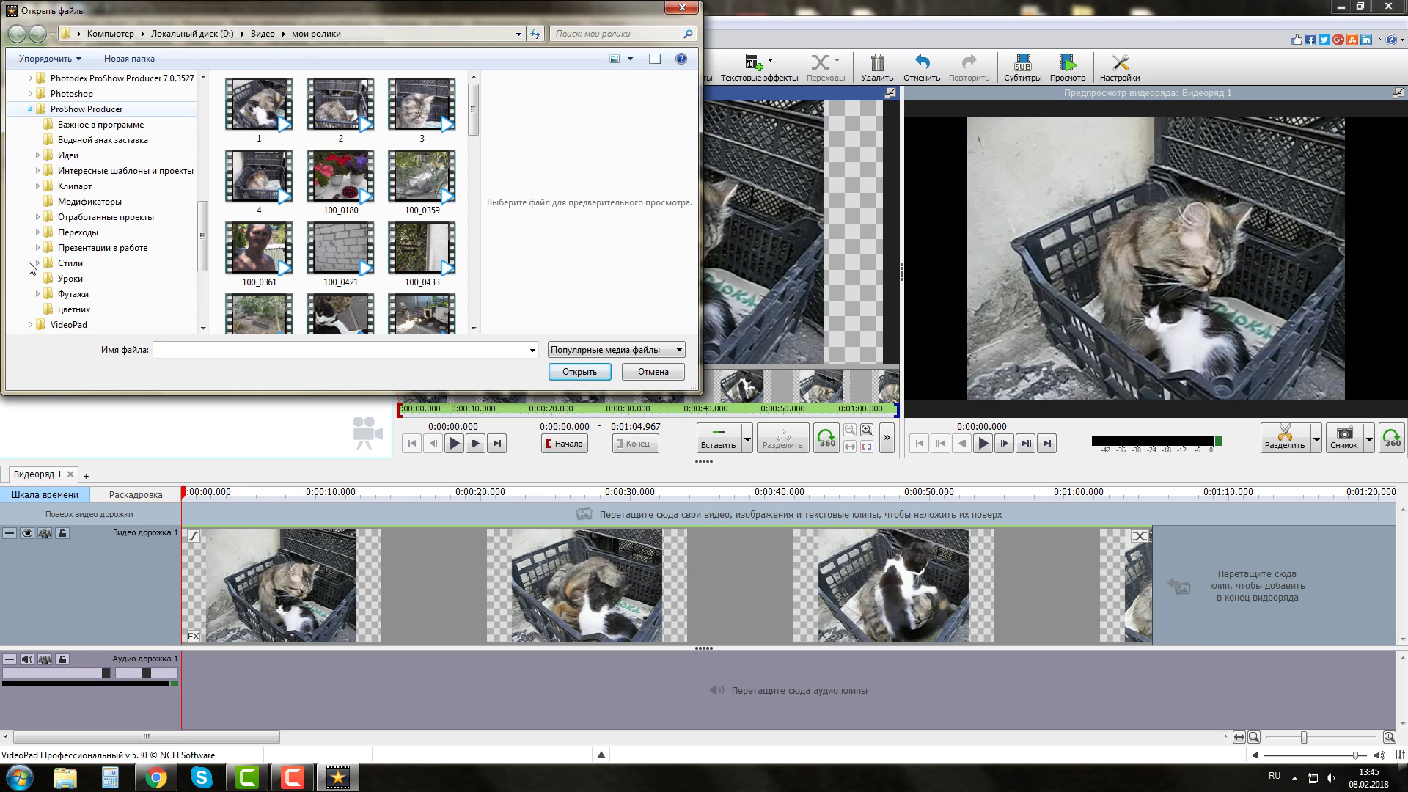
click(37, 218)
click(45, 217)
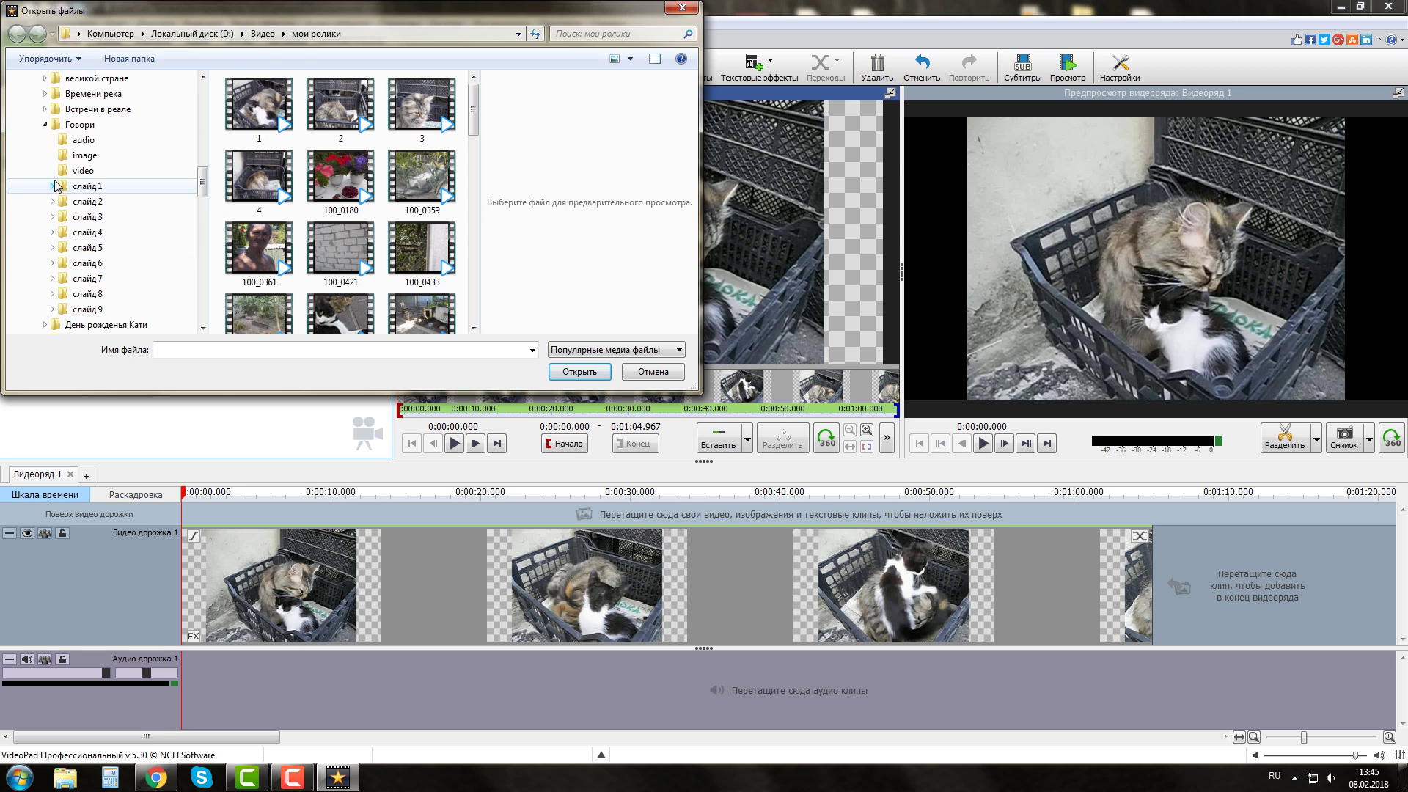
click(82, 155)
click(287, 127)
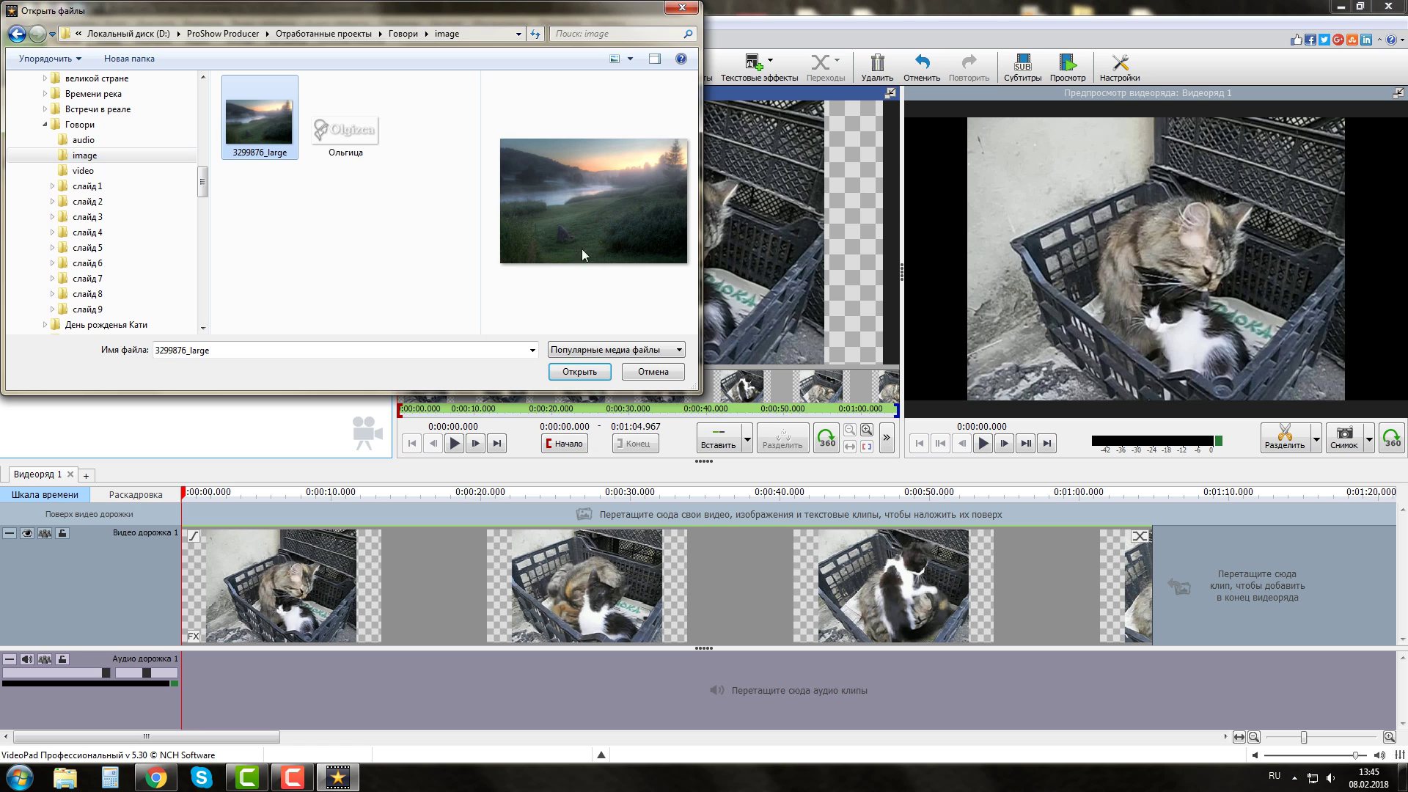
click(570, 371)
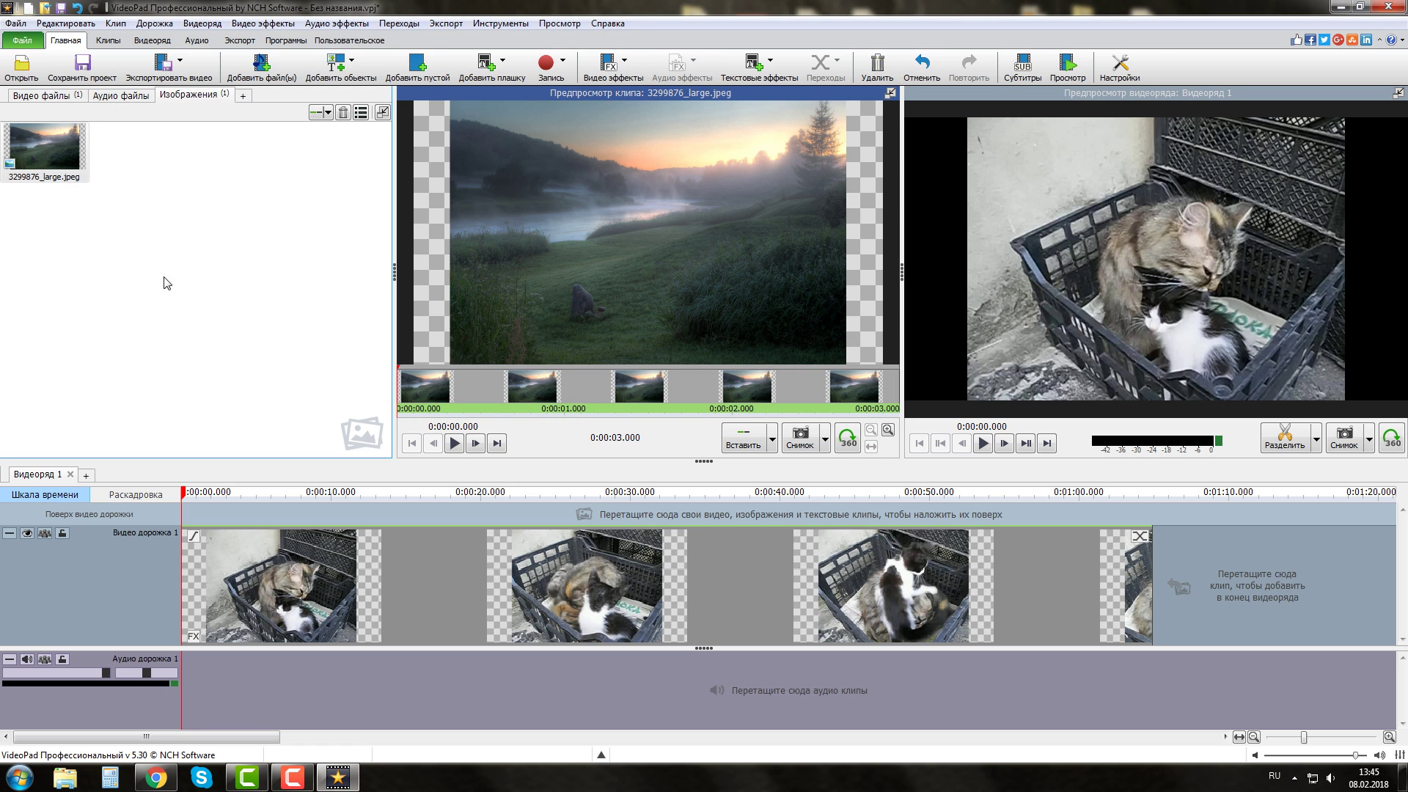
Look through the project's video, image and audio file categories, and preview the source clip 1.avi.
click(39, 98)
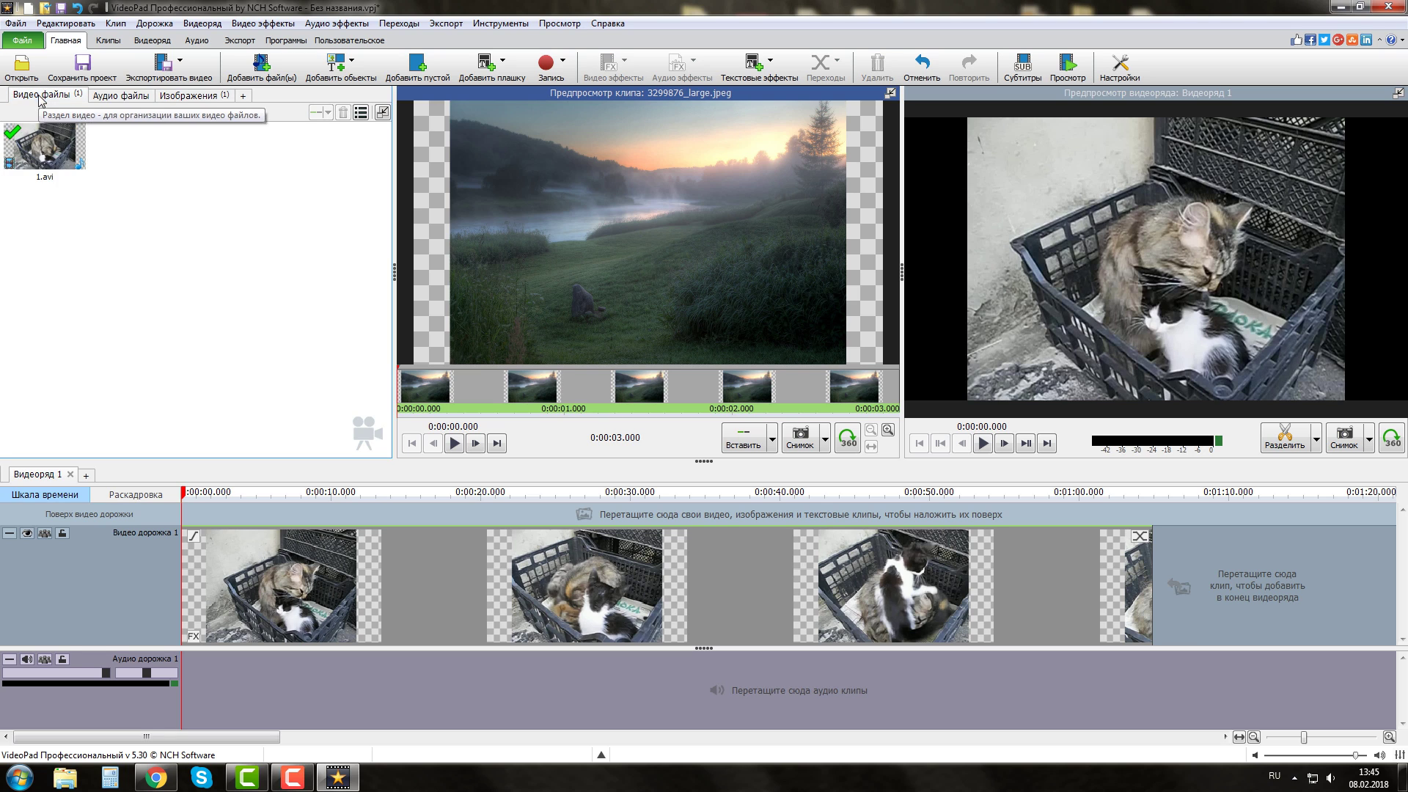
click(189, 95)
click(62, 152)
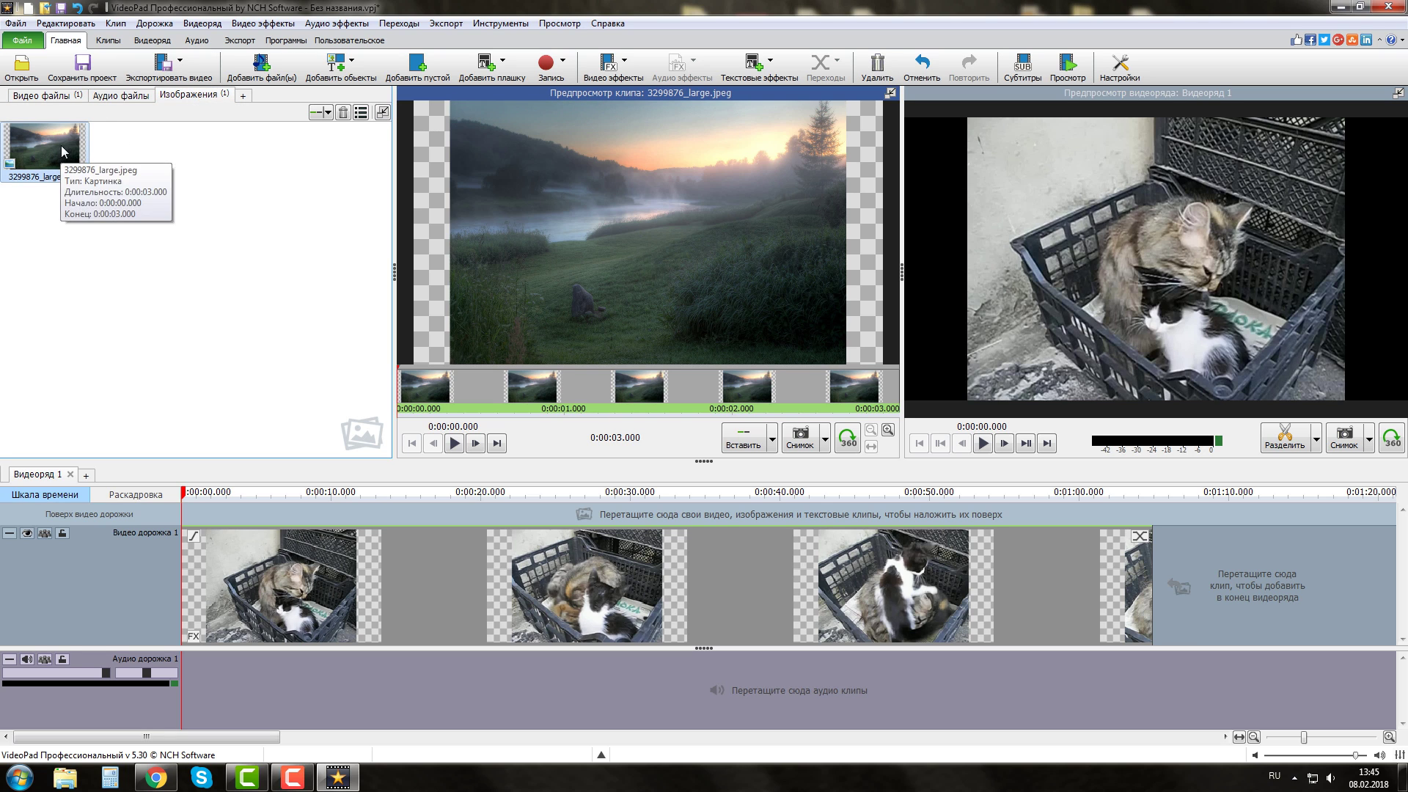
click(110, 96)
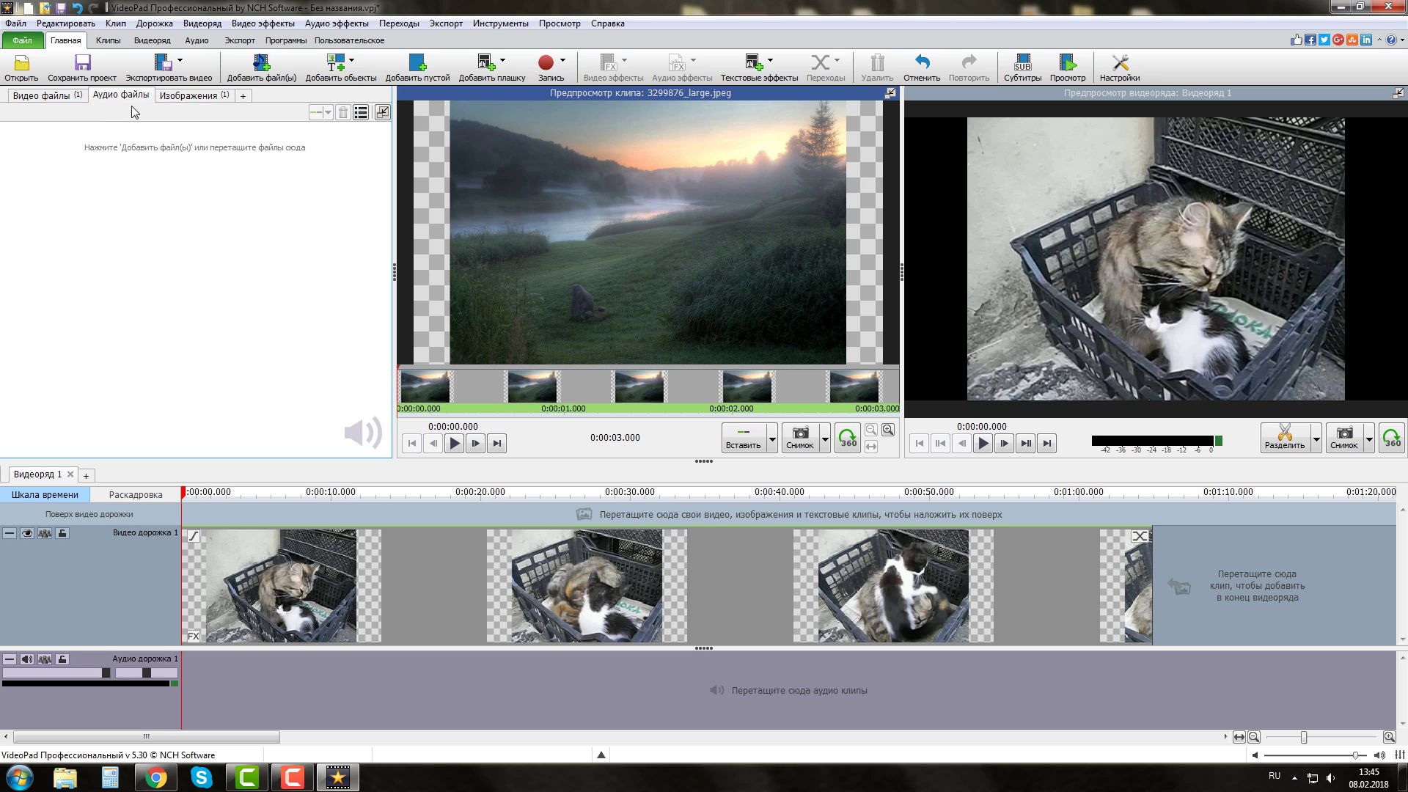
click(183, 96)
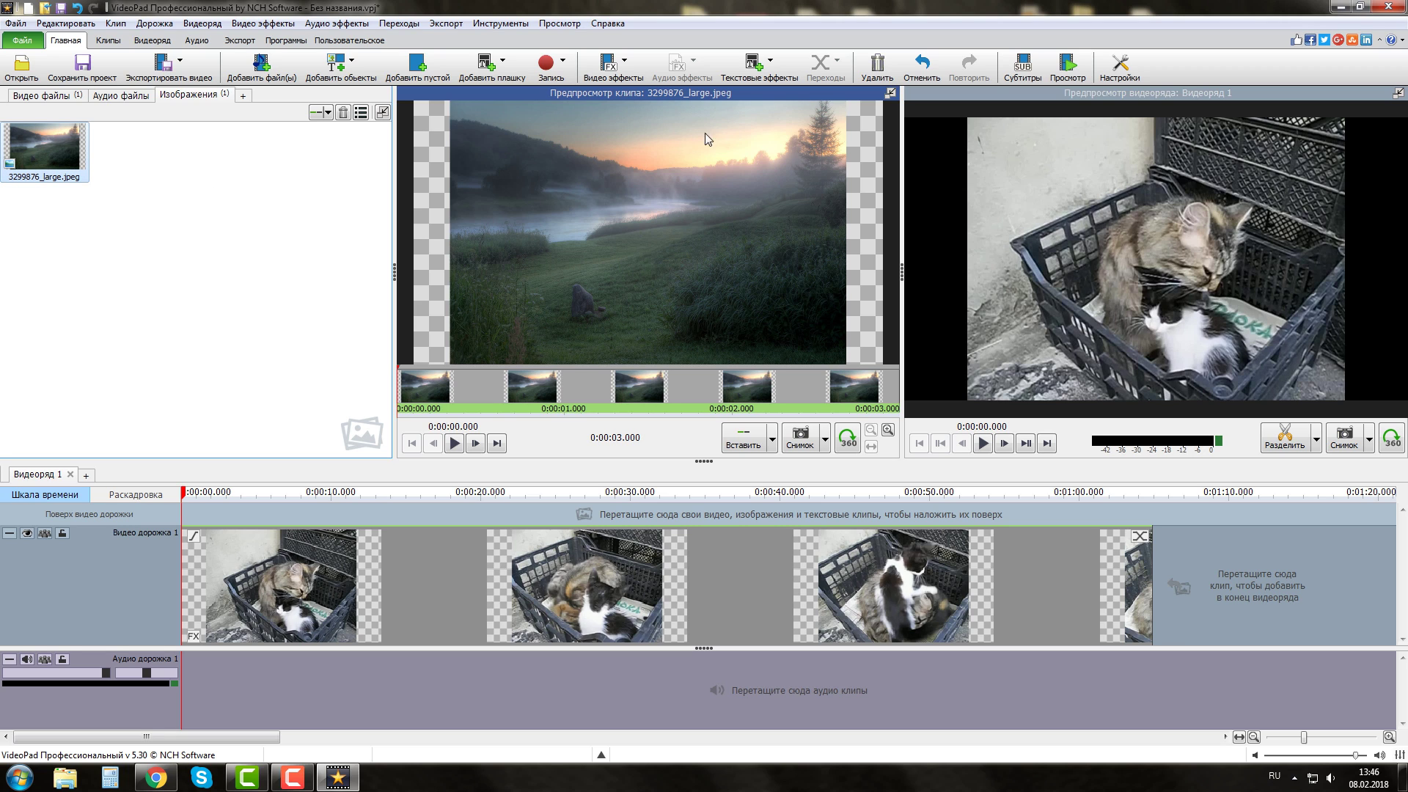
click(48, 98)
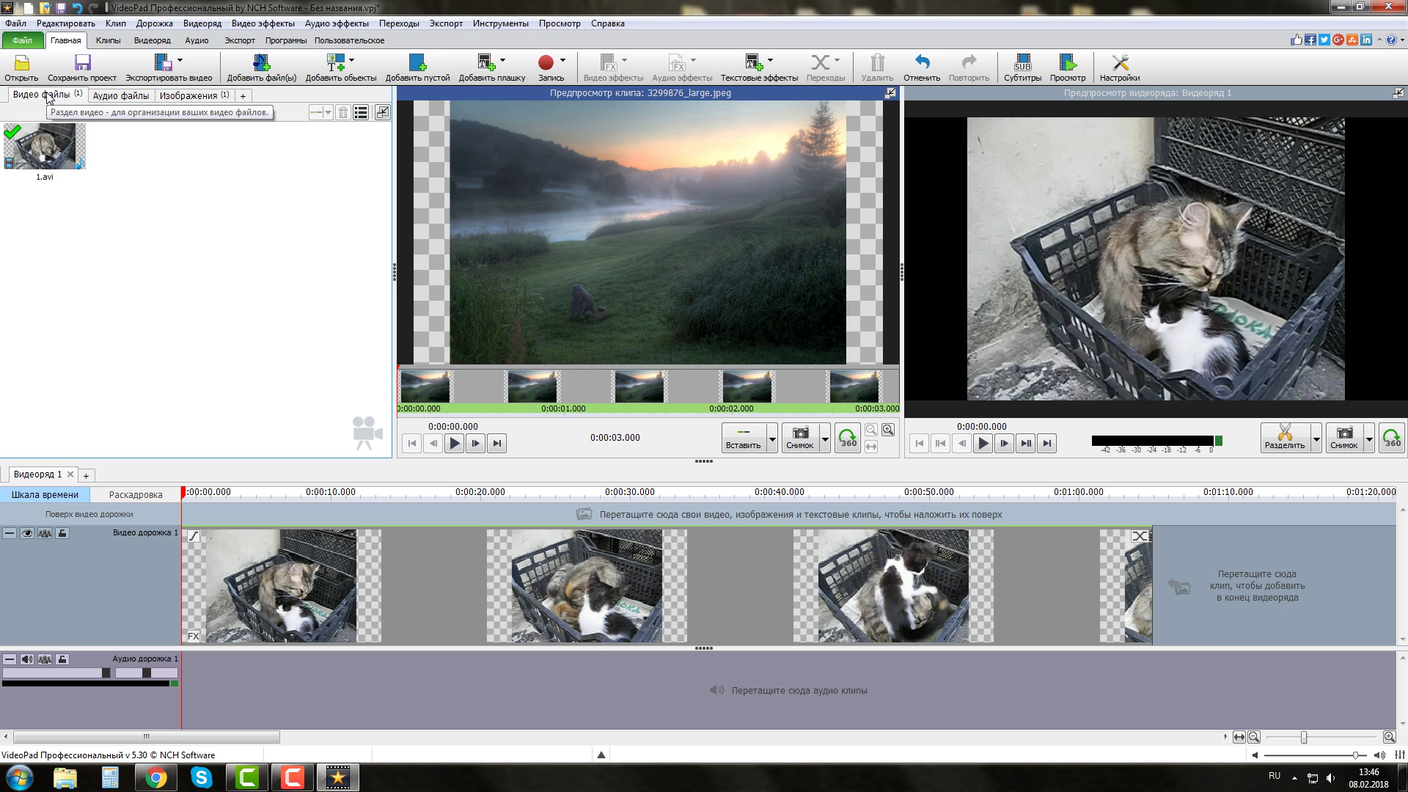
click(54, 149)
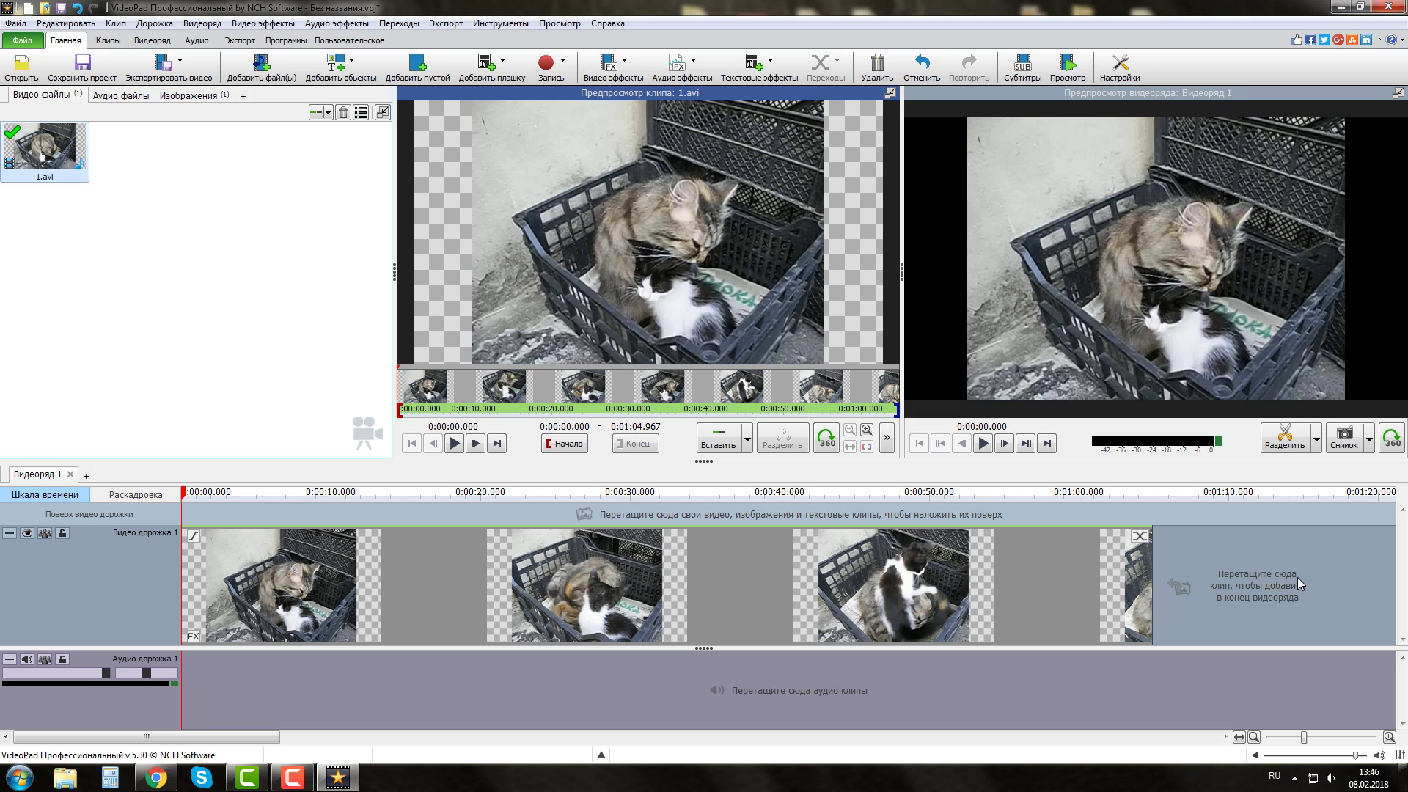
Play the sequence, pause at 0:00:09.257, and trim the start of the 1.avi clip to that point.
click(983, 443)
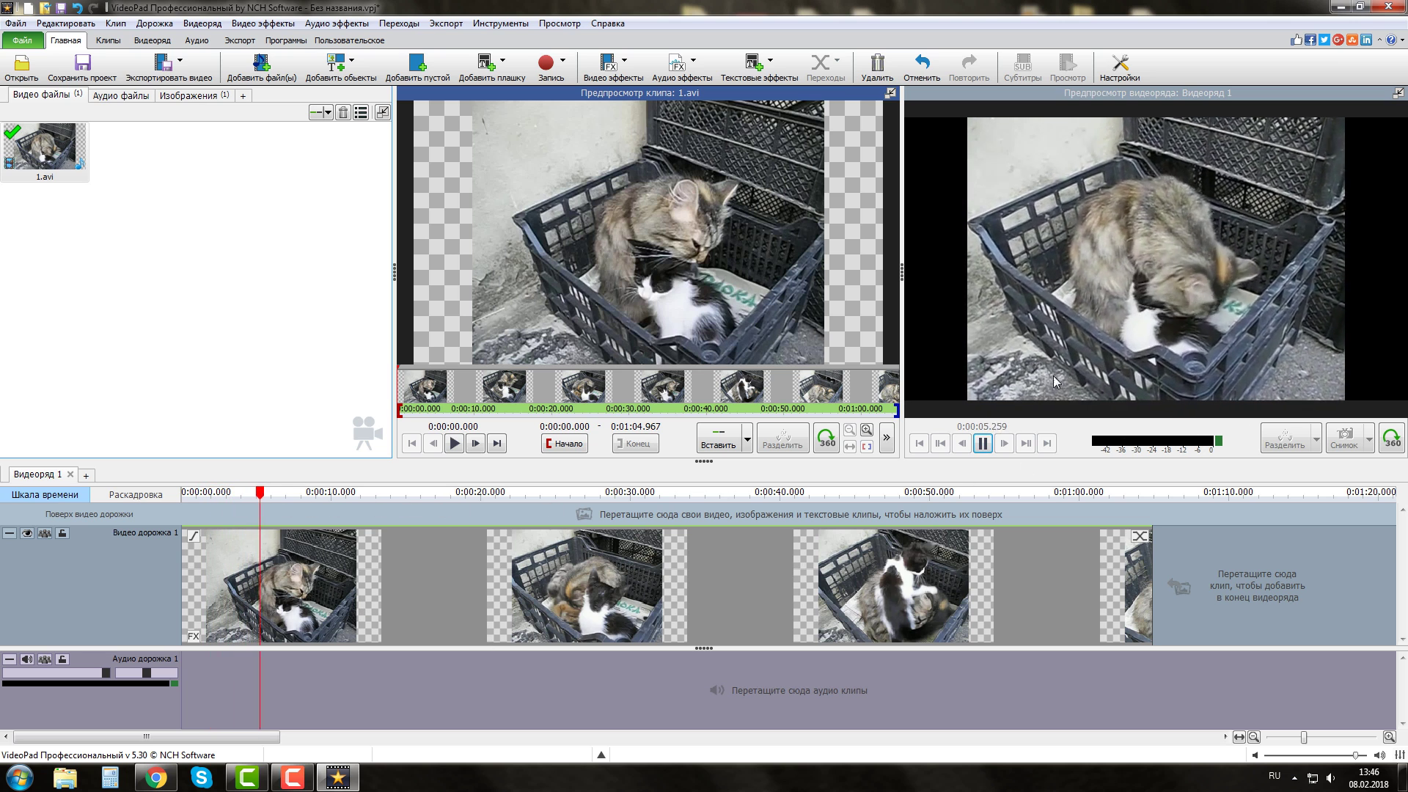
click(983, 443)
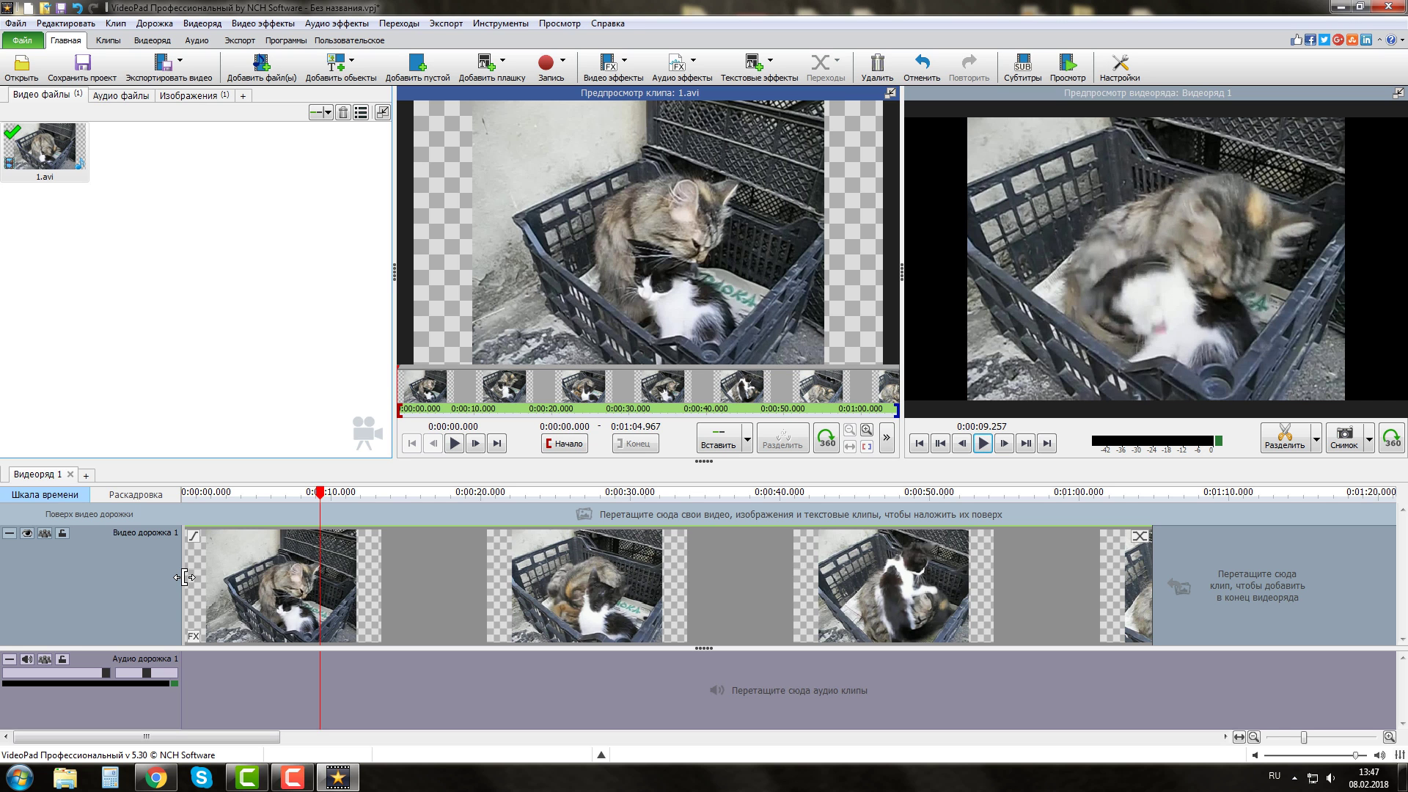
drag(186, 577, 320, 577)
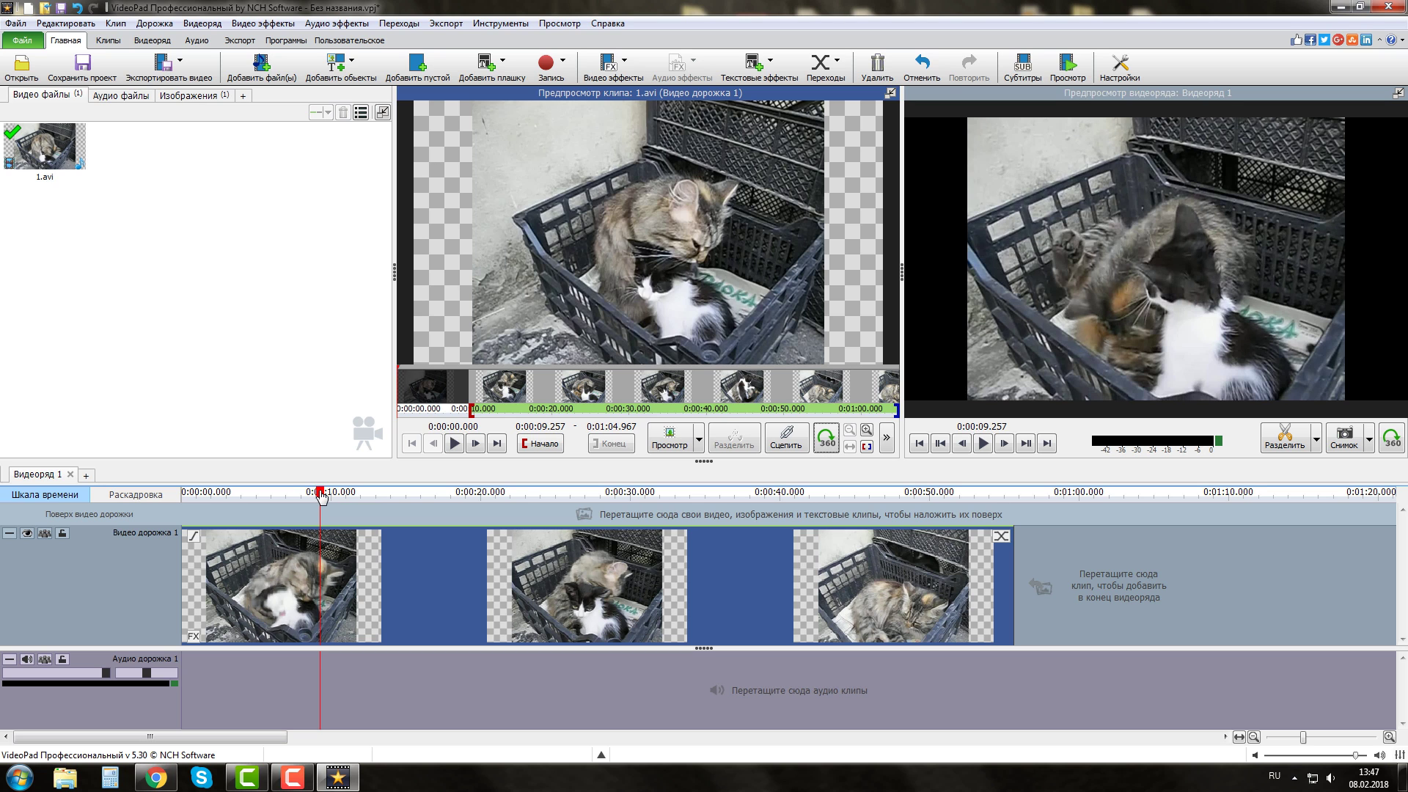
Move the playhead to 0:00:20.106 and trim the end of the 1.avi clip back to it.
drag(321, 497, 484, 502)
mouse_move(484, 503)
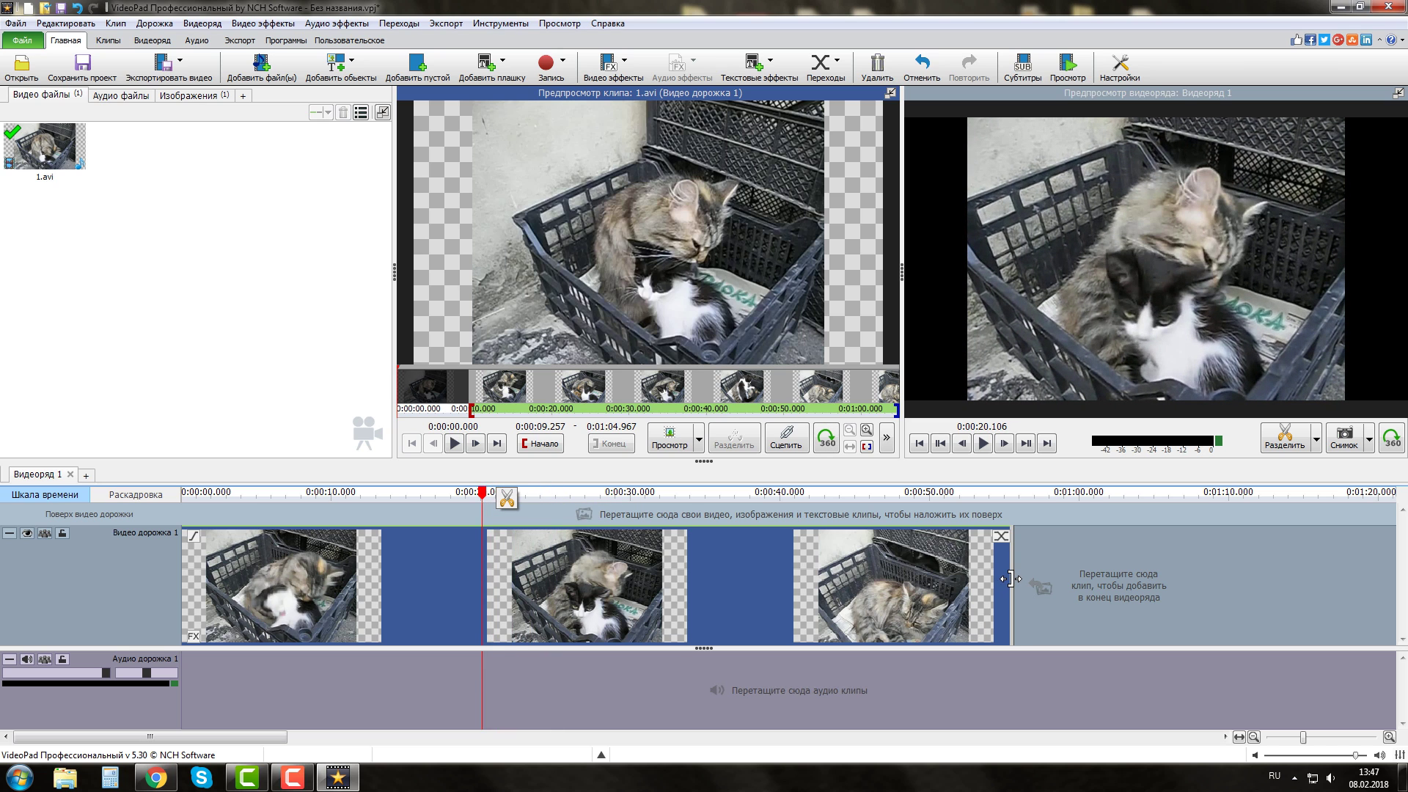
drag(1011, 579, 483, 580)
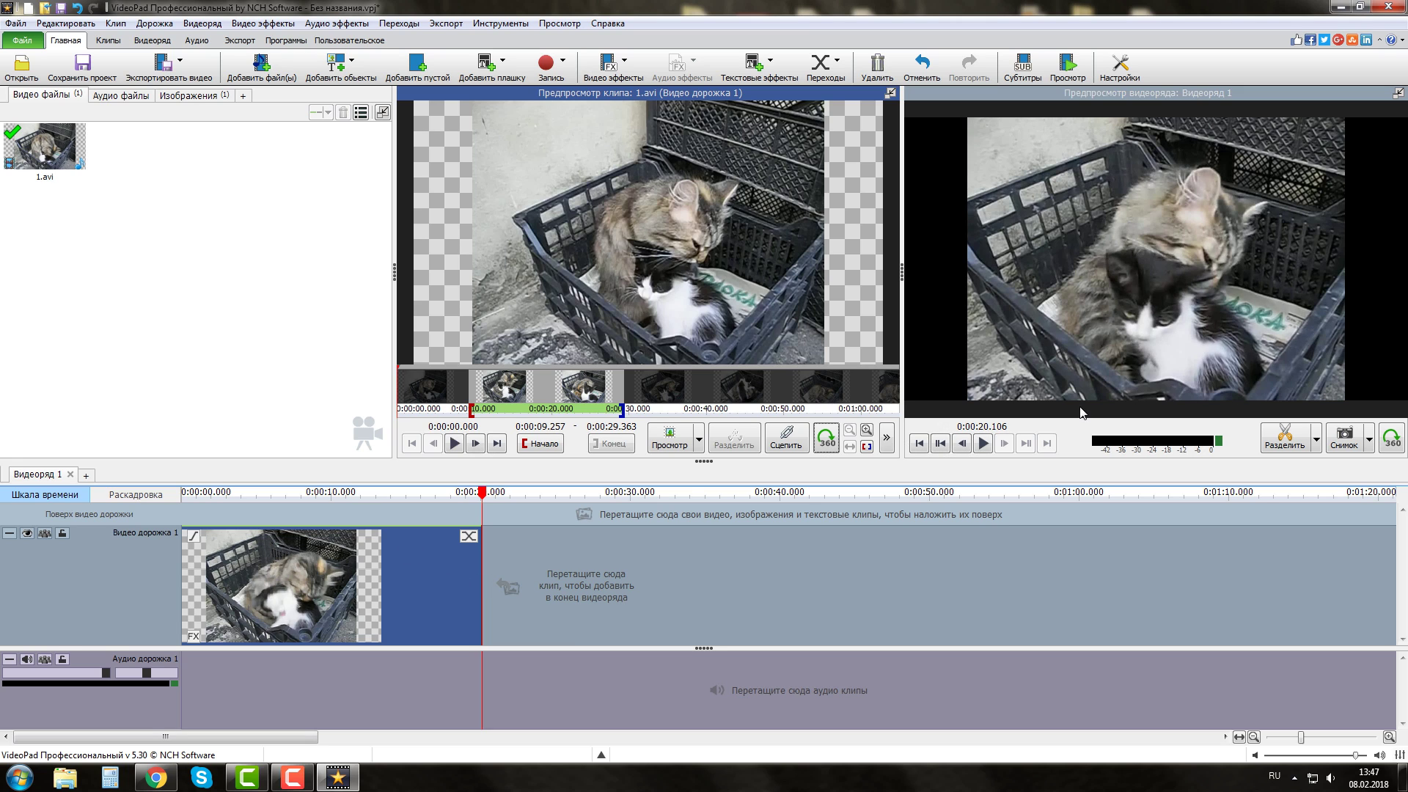
Play the trimmed sequence from its beginning for about six seconds and pause it.
click(920, 442)
click(982, 443)
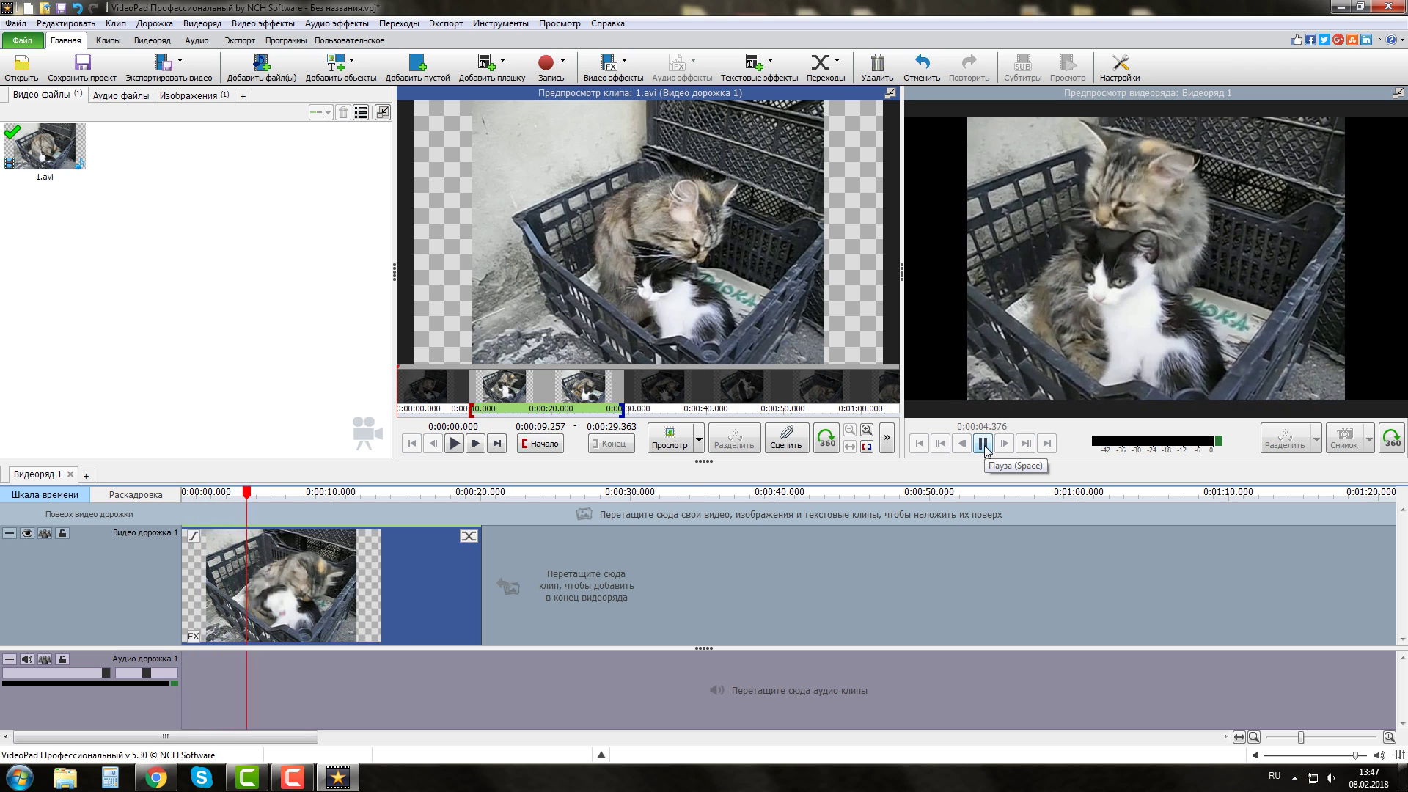
click(983, 443)
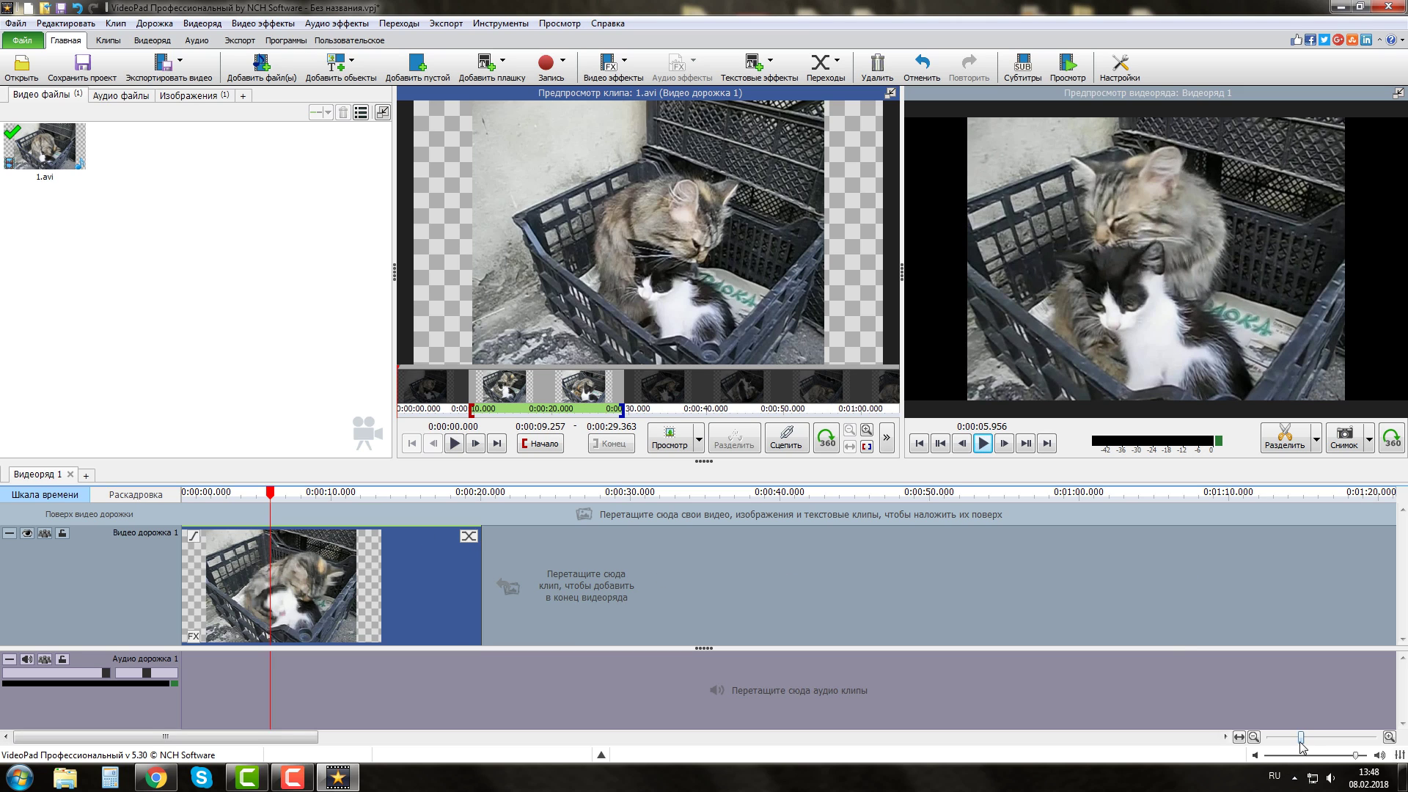
Set up a video file export of the sequence named кошка, keeping the Desktop as the save folder.
mouse_move(1302, 739)
mouse_down()
mouse_move(1333, 740)
mouse_move(1294, 748)
mouse_up()
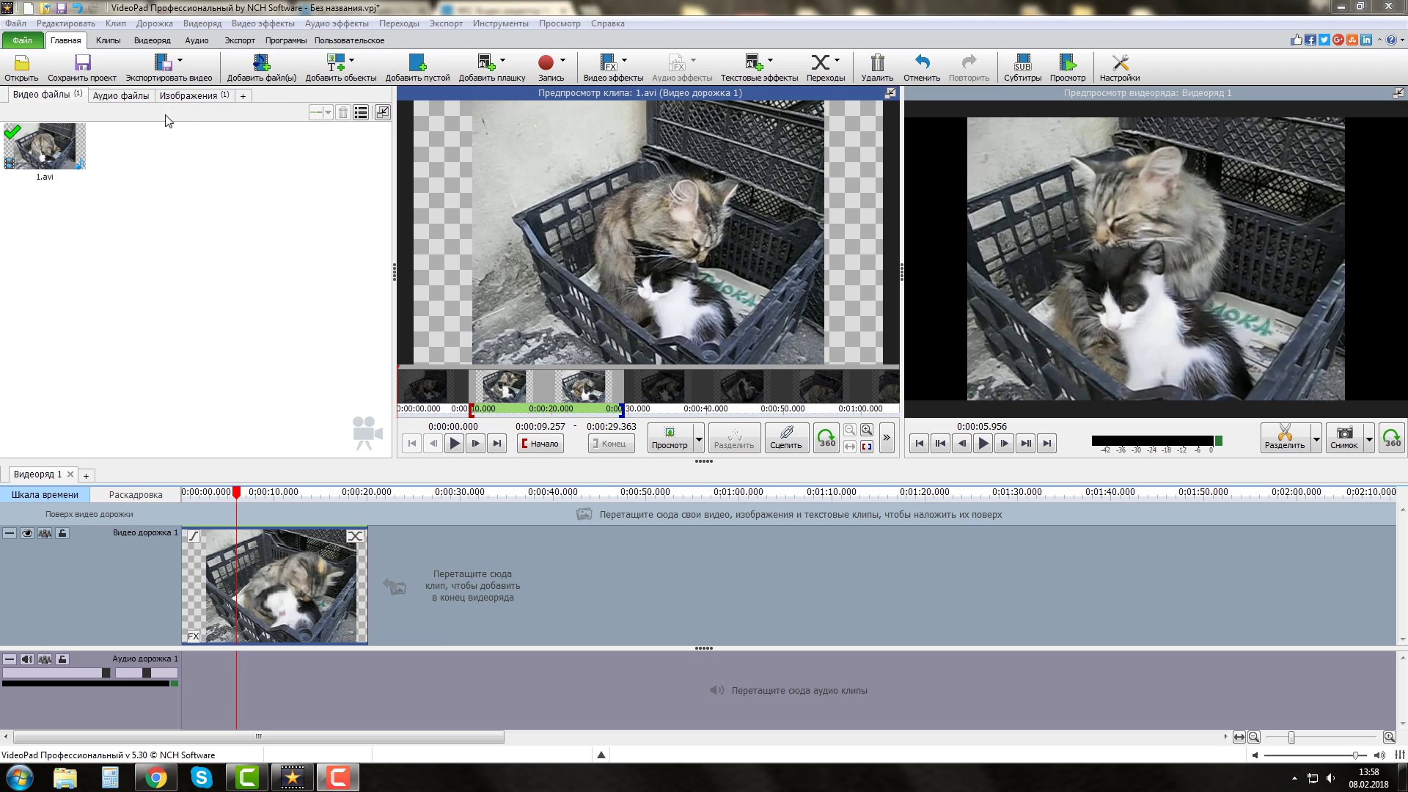
click(180, 66)
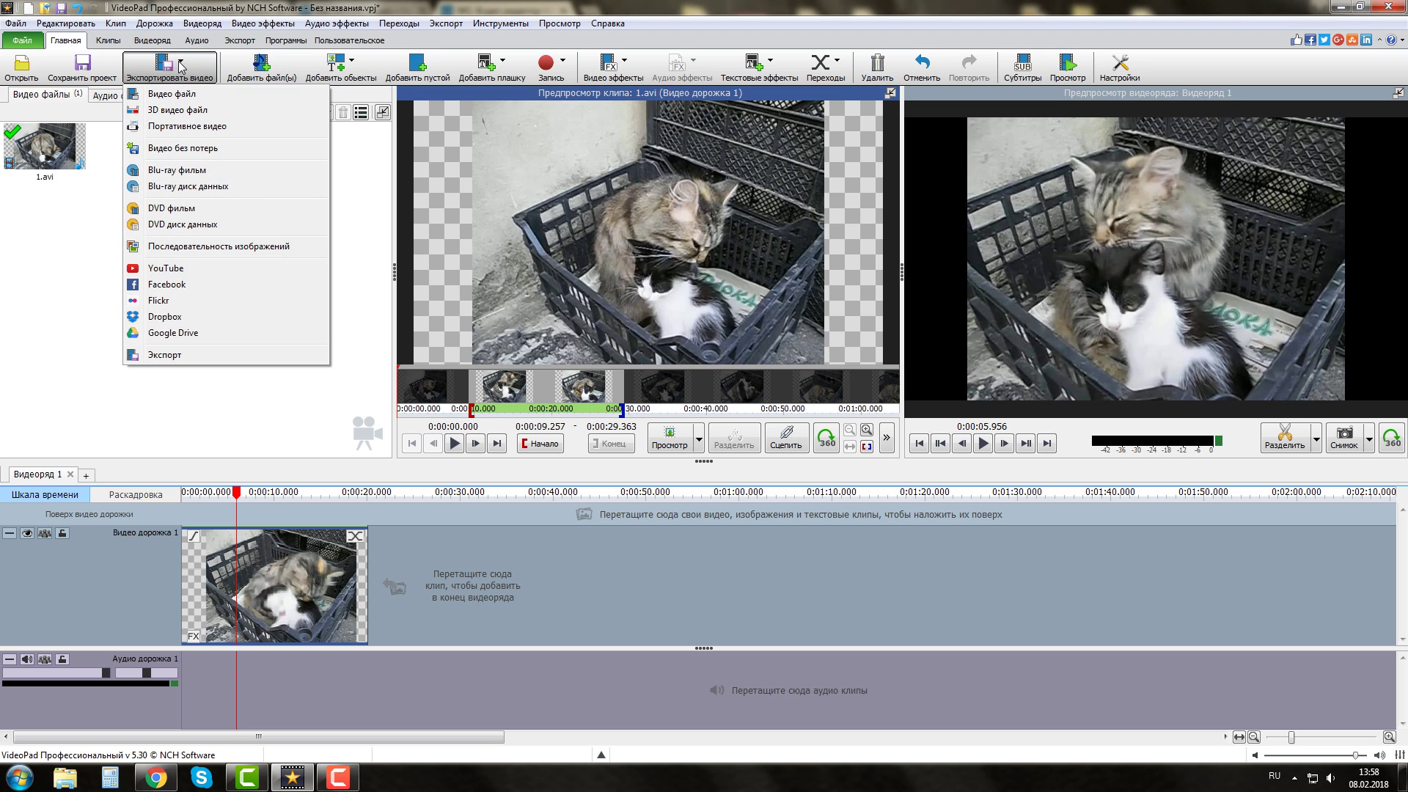
click(166, 99)
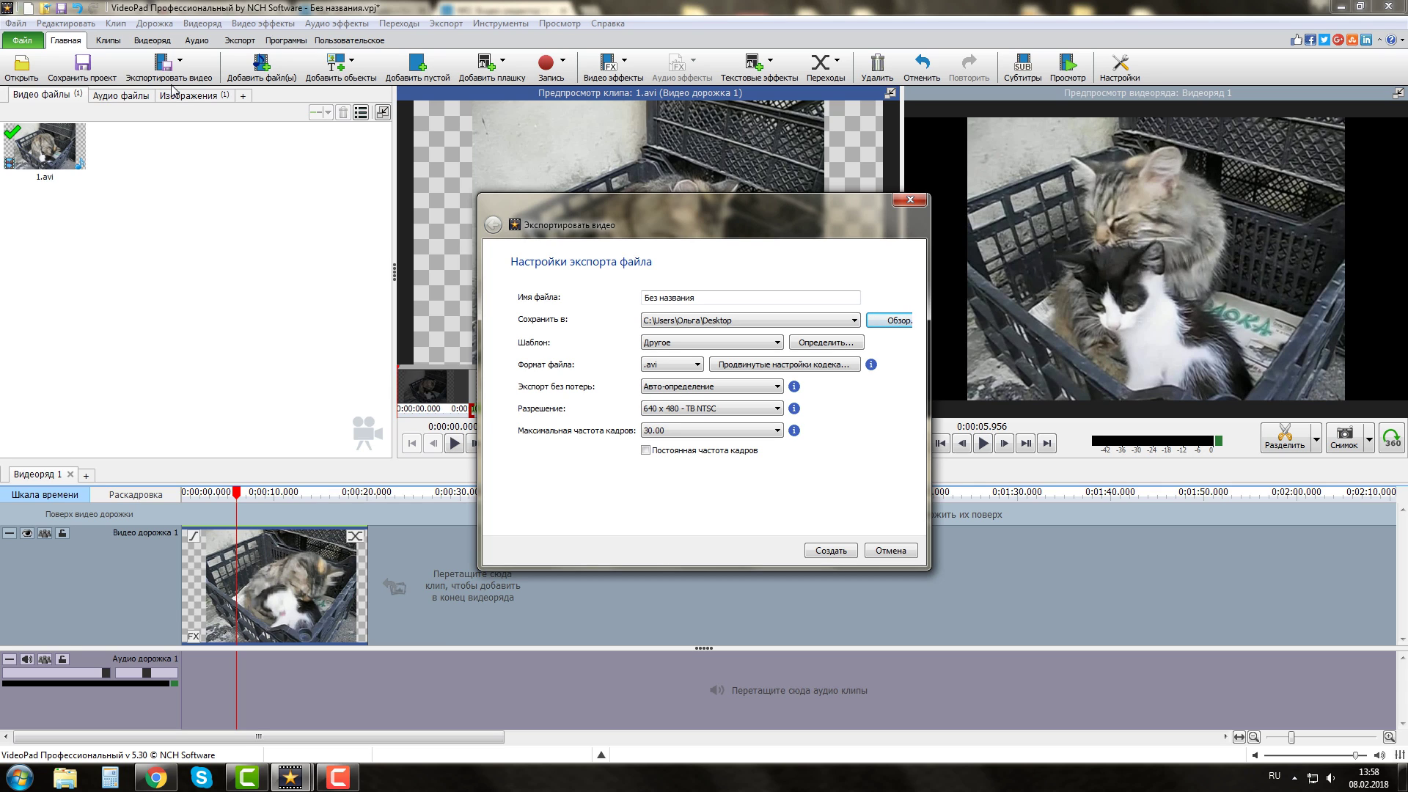
drag(697, 298, 640, 286)
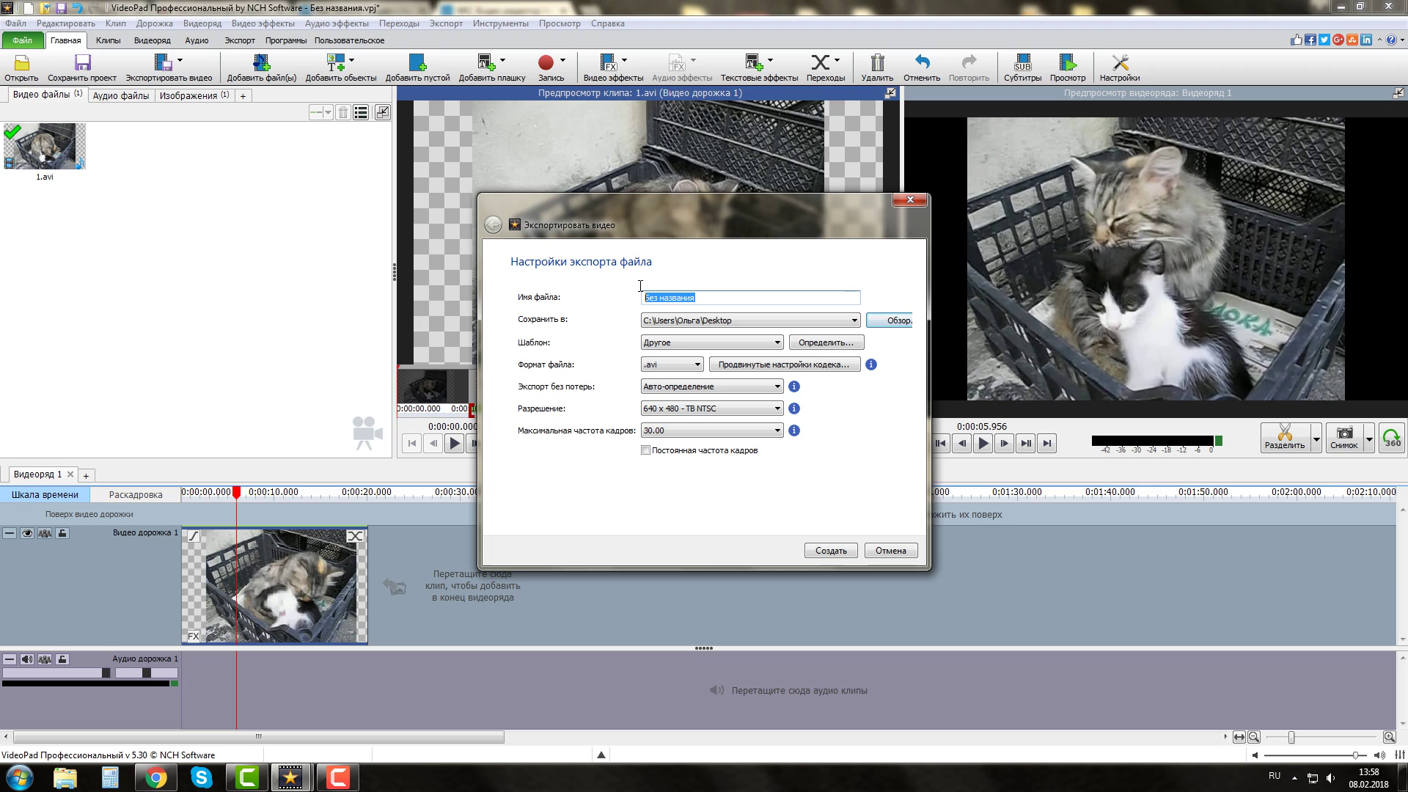
text(кошка)
click(897, 321)
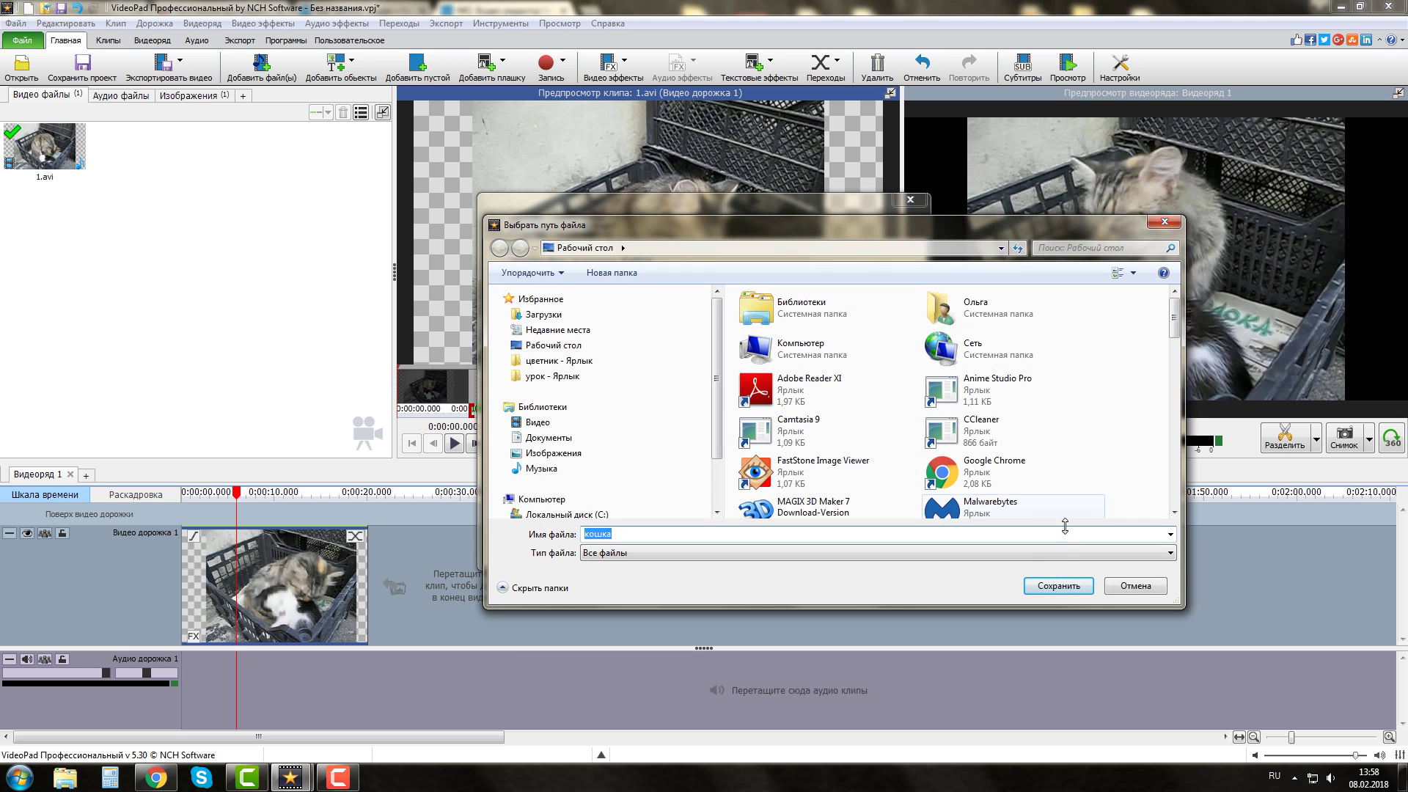
click(1165, 221)
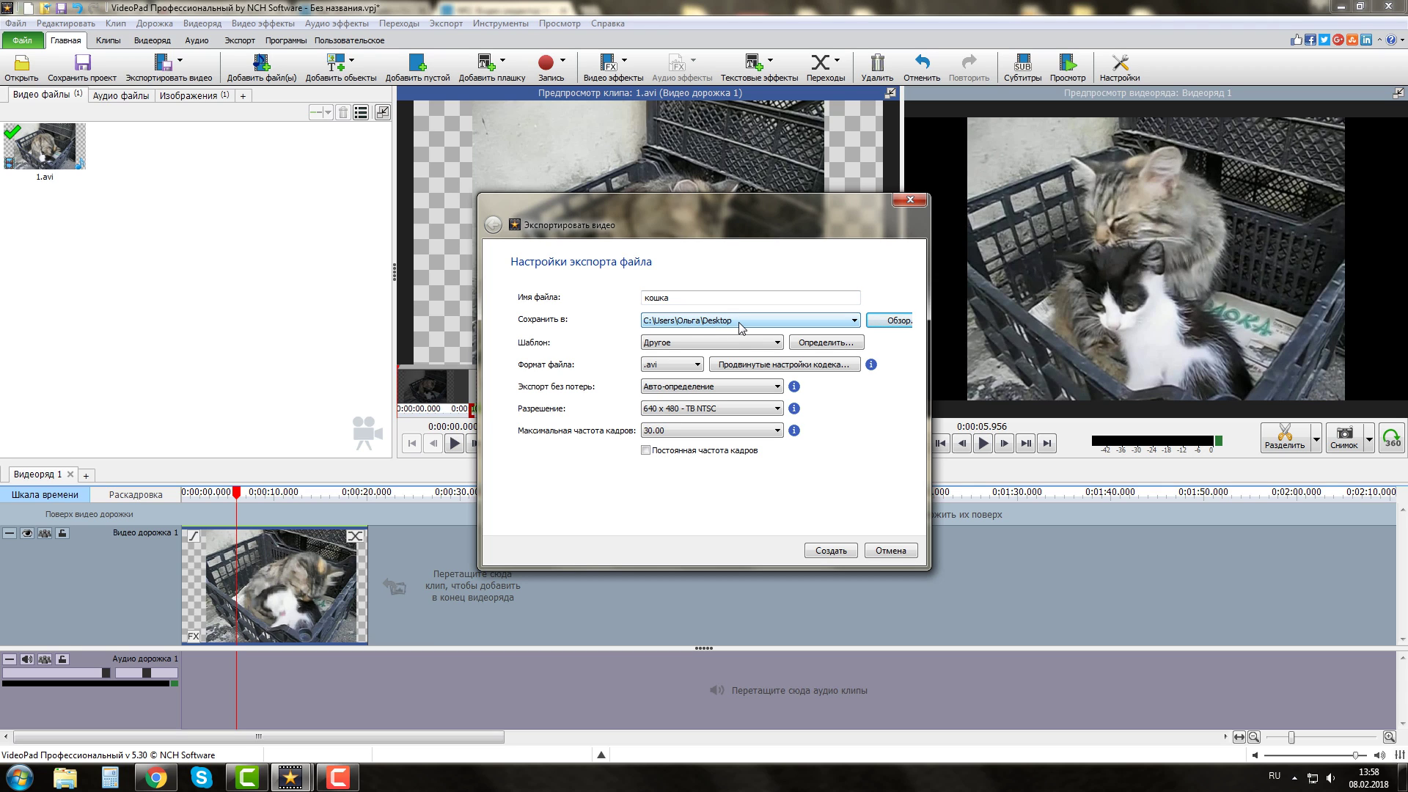
Set the export file format to .mp4 and the resolution to 1280 x 720 - YouTube 720p.
click(699, 365)
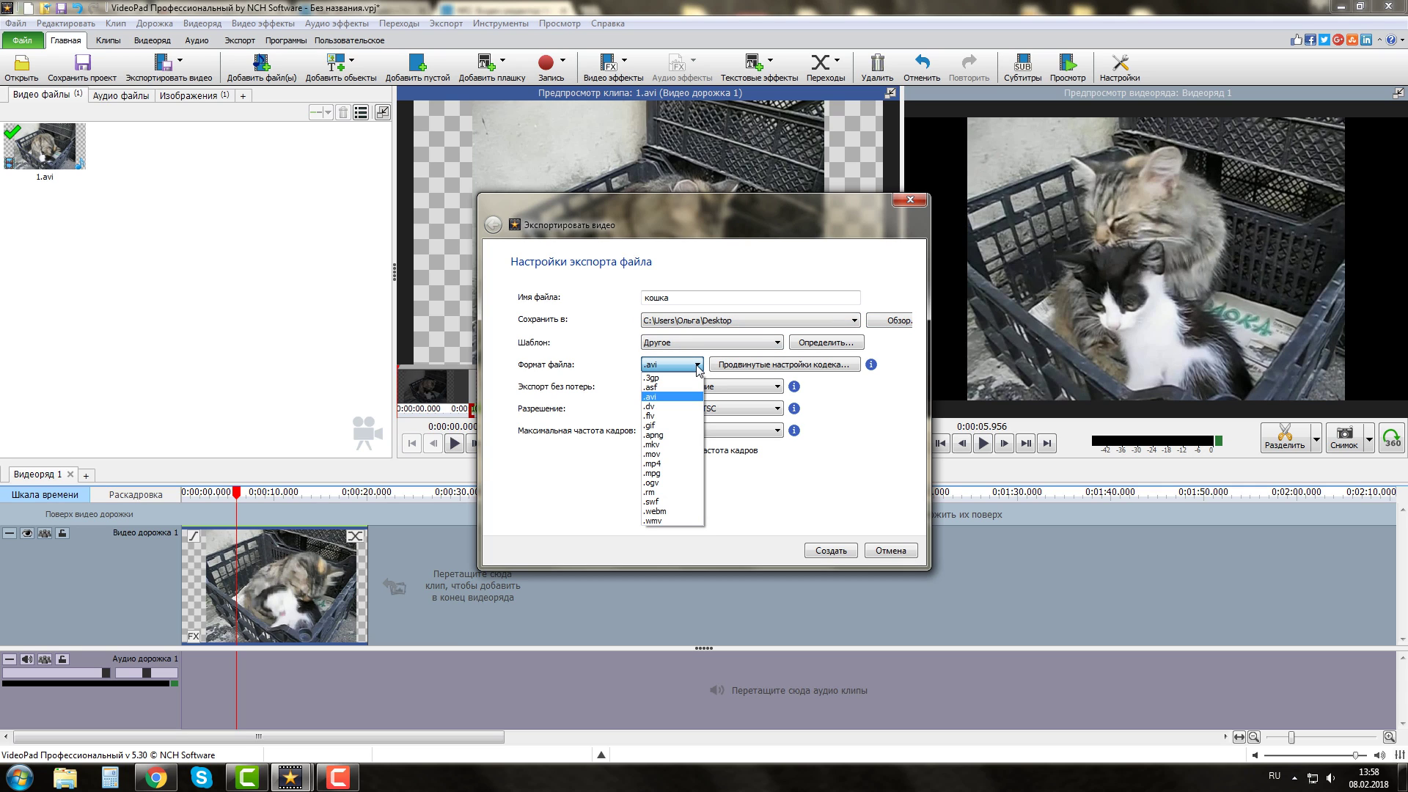
click(653, 464)
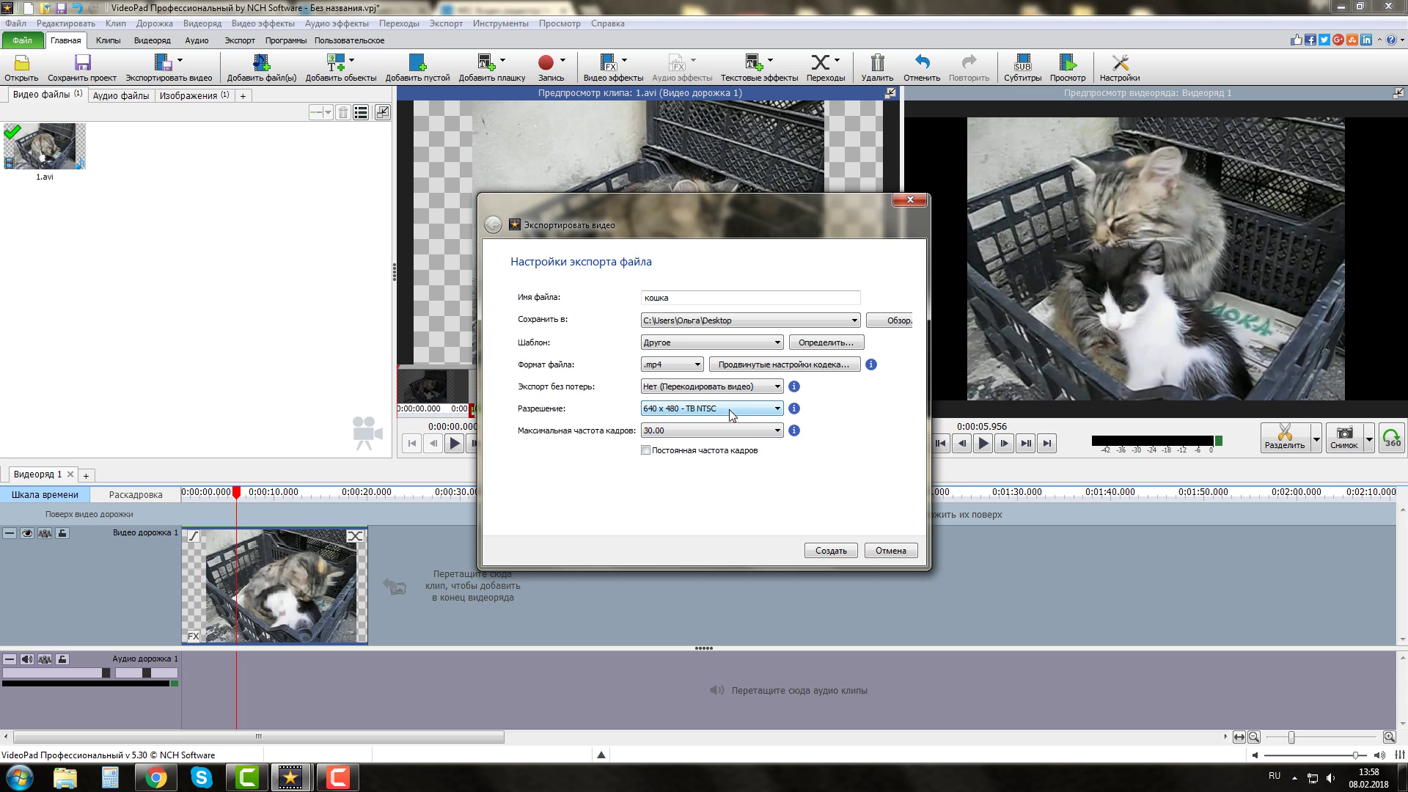
click(777, 409)
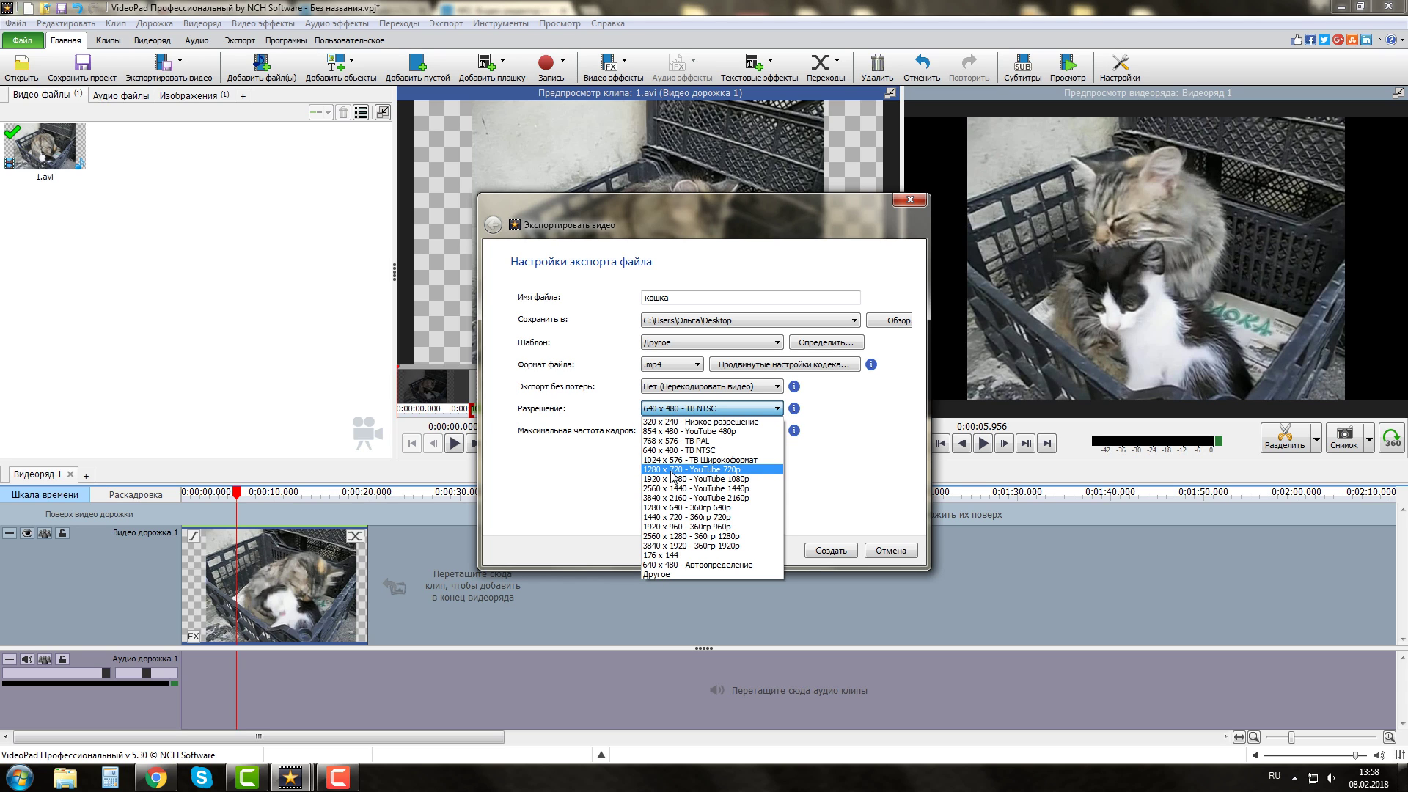
click(670, 470)
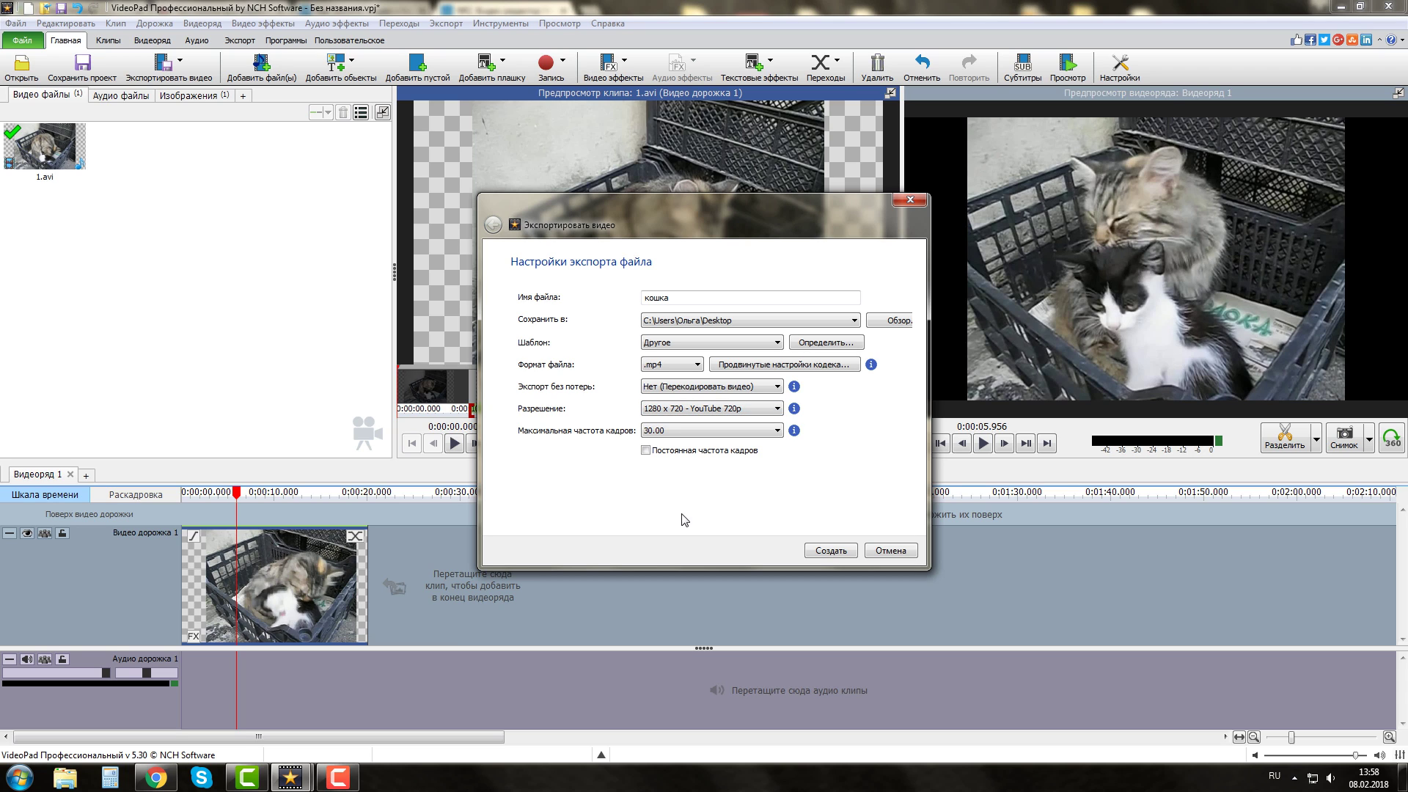
Set the maximum frame rate to 25.00 [ТВ PAL], create the video file and close the finished export queue.
click(777, 431)
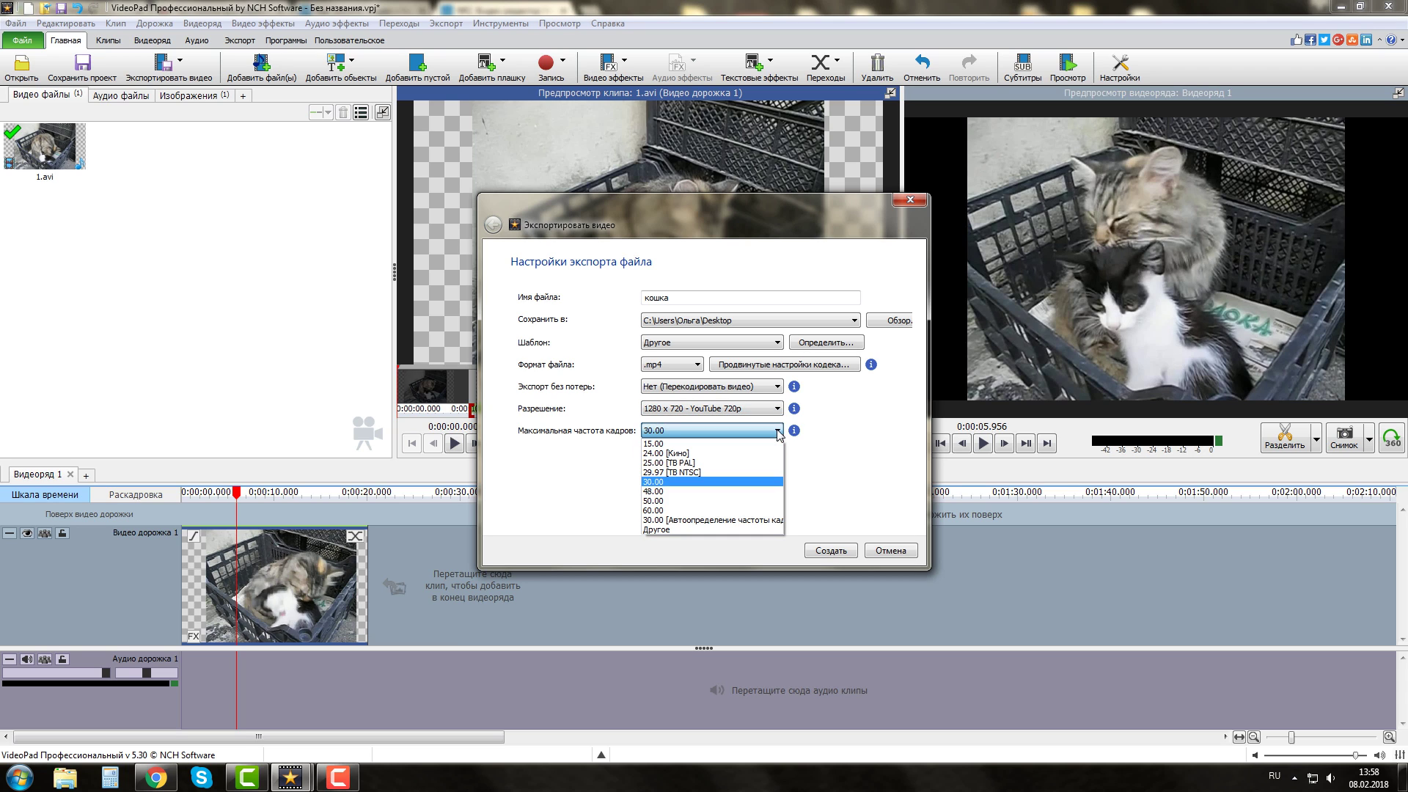
click(660, 463)
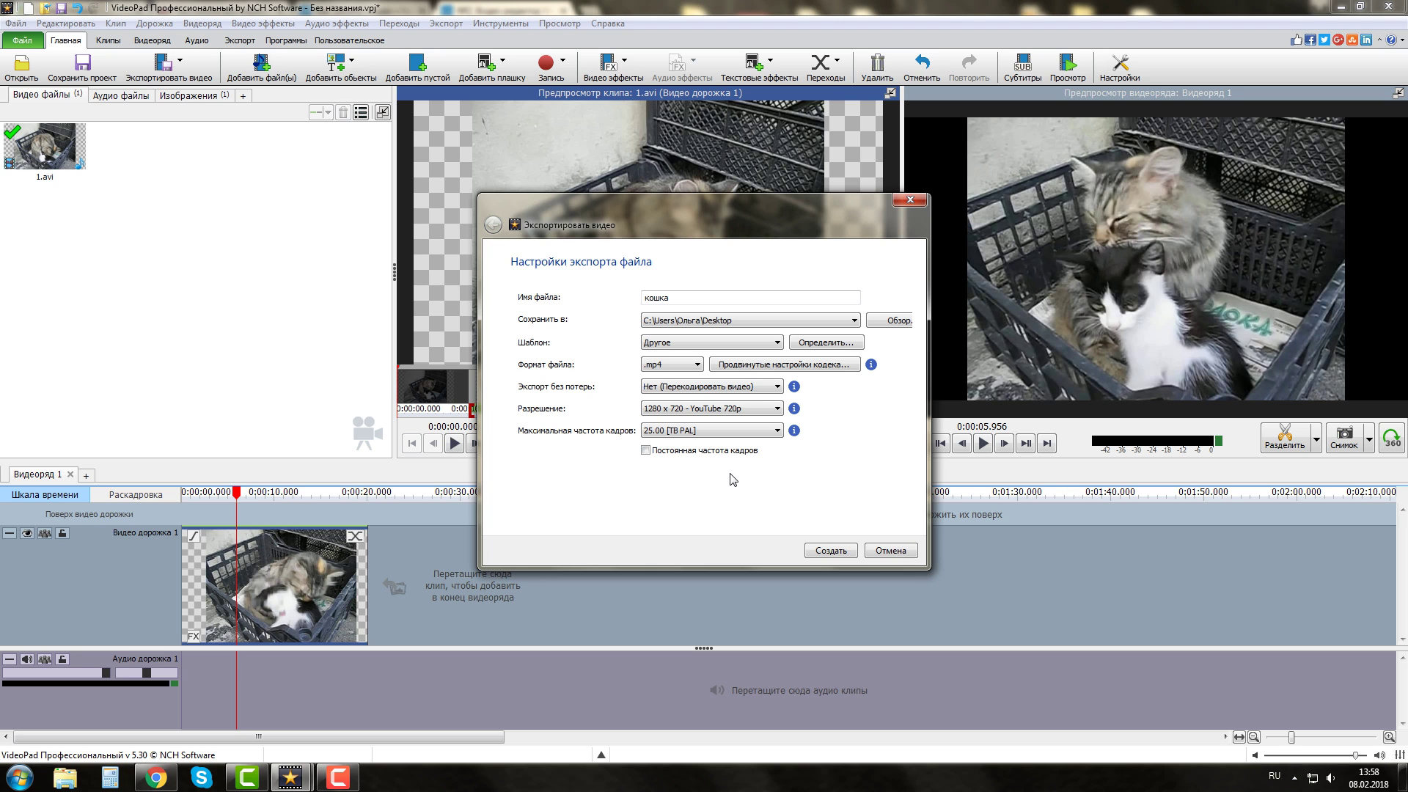
click(829, 551)
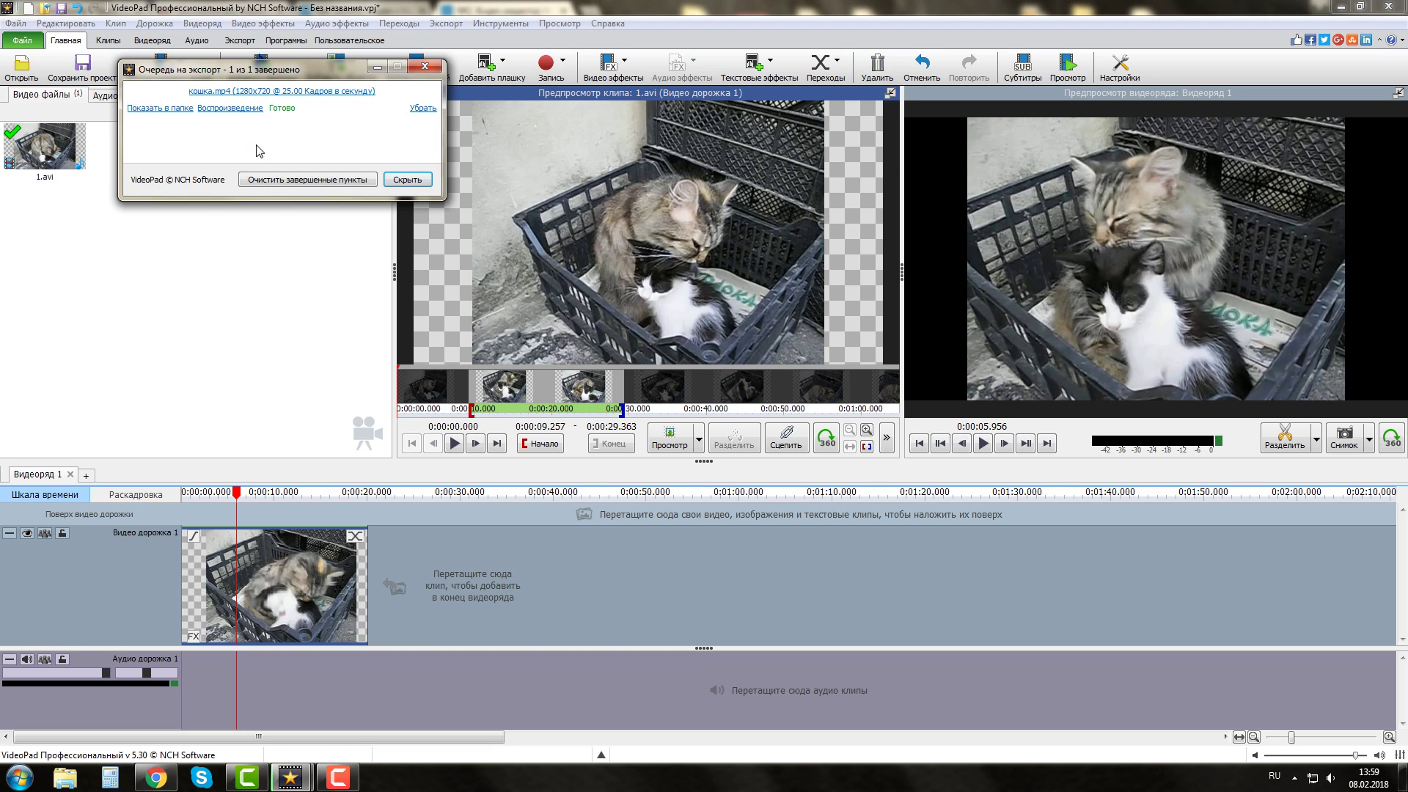
click(430, 68)
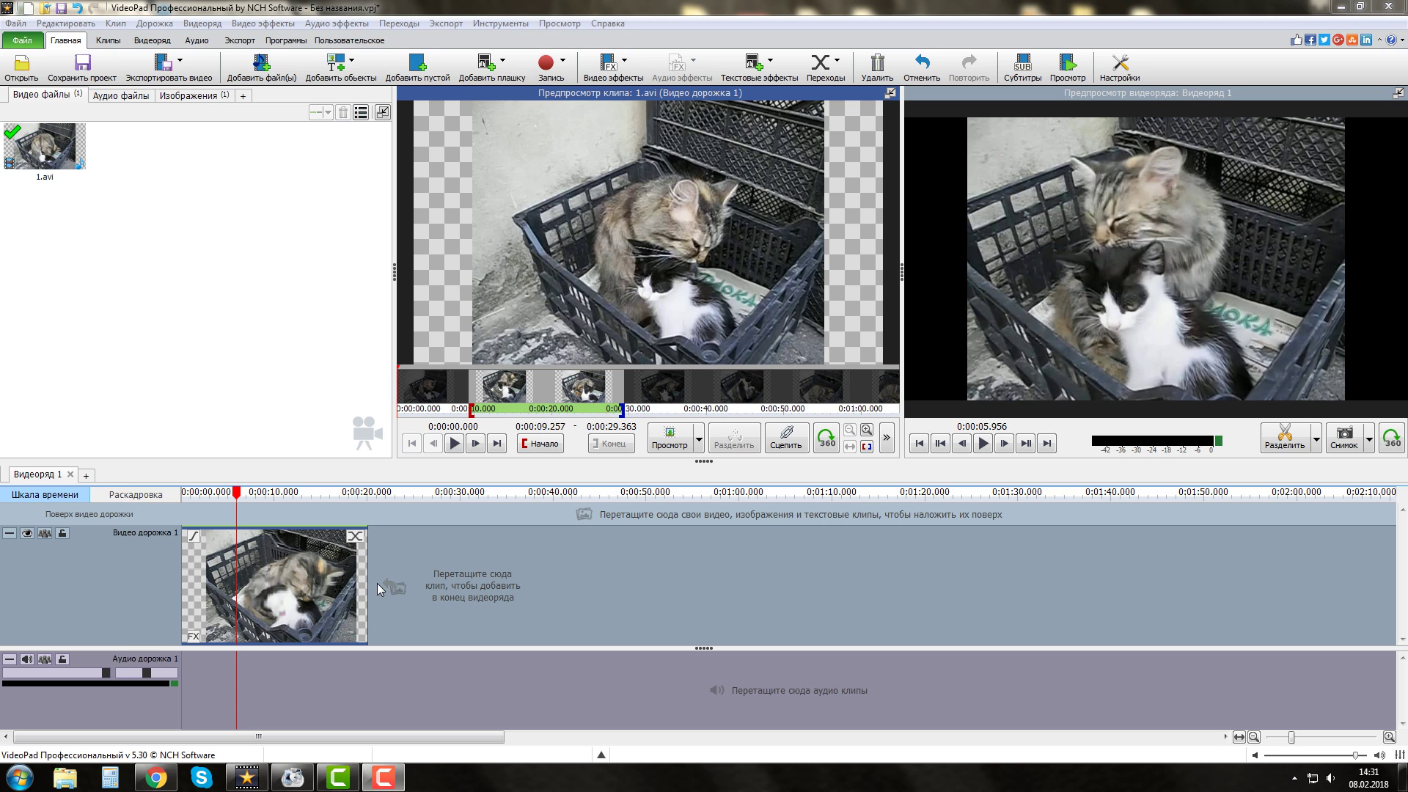
Extend the 1.avi clip's end on the timeline to 0:01:04.967, and restore its start to 0:00:00.000 after trimming it to 0:00:32.541.
drag(366, 576, 1065, 575)
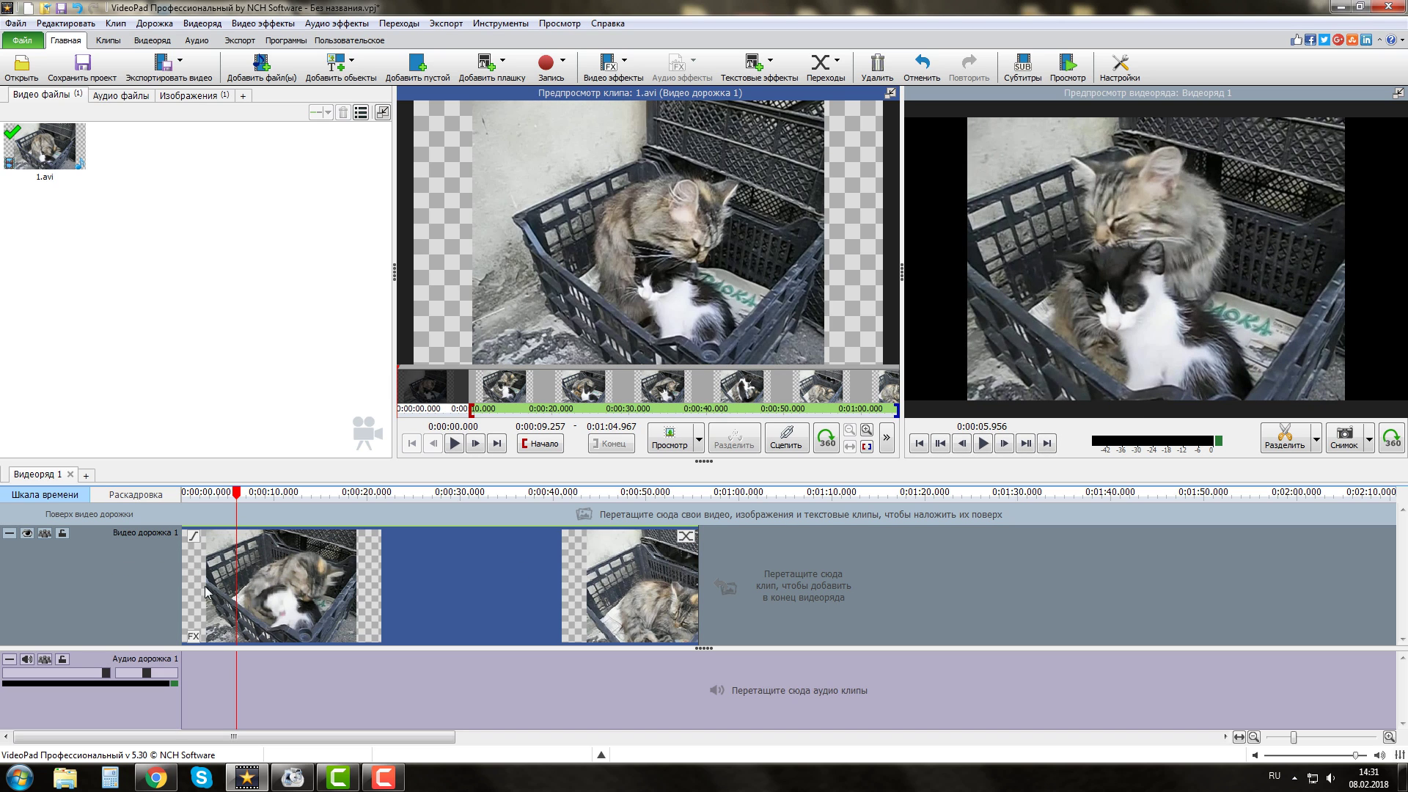
drag(181, 583, 400, 586)
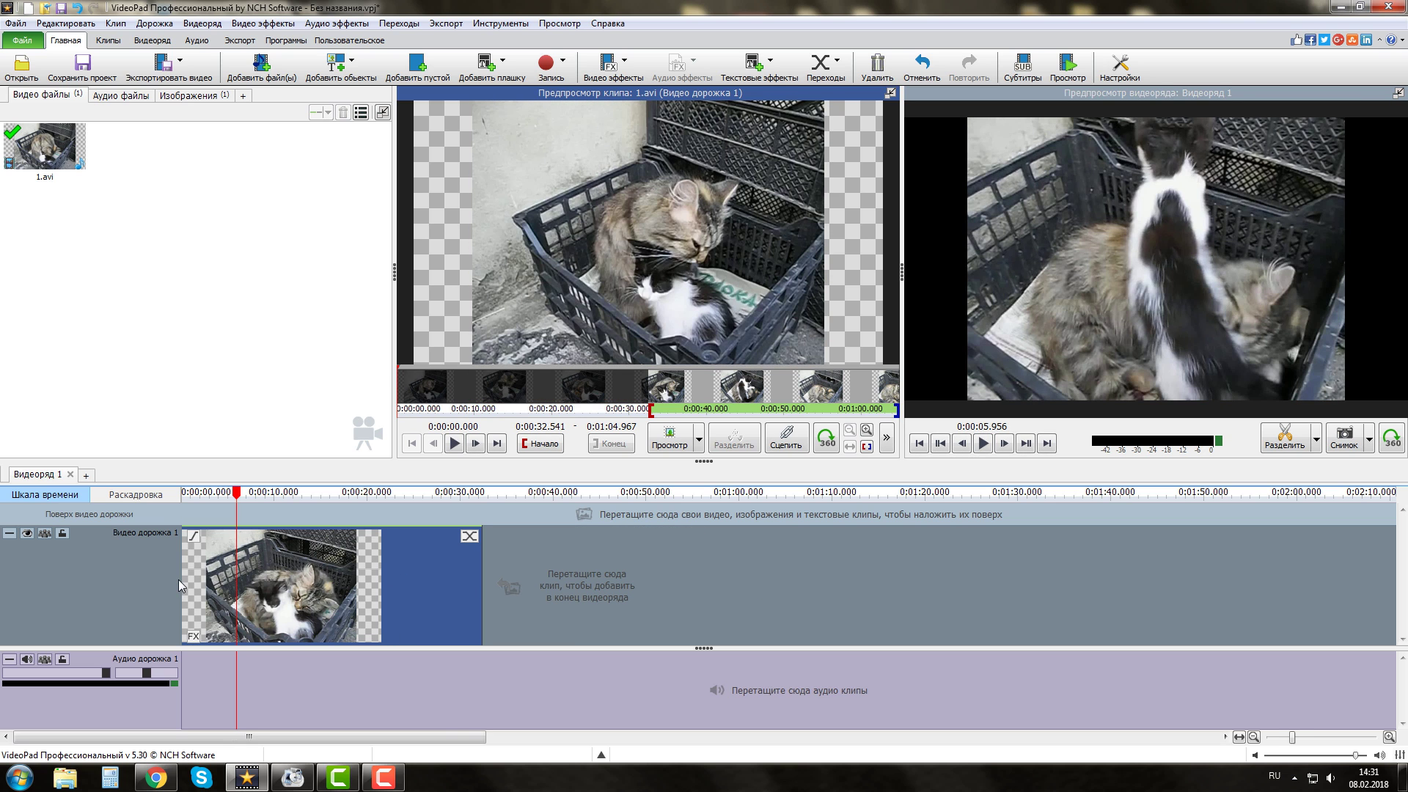
drag(181, 579, 11, 583)
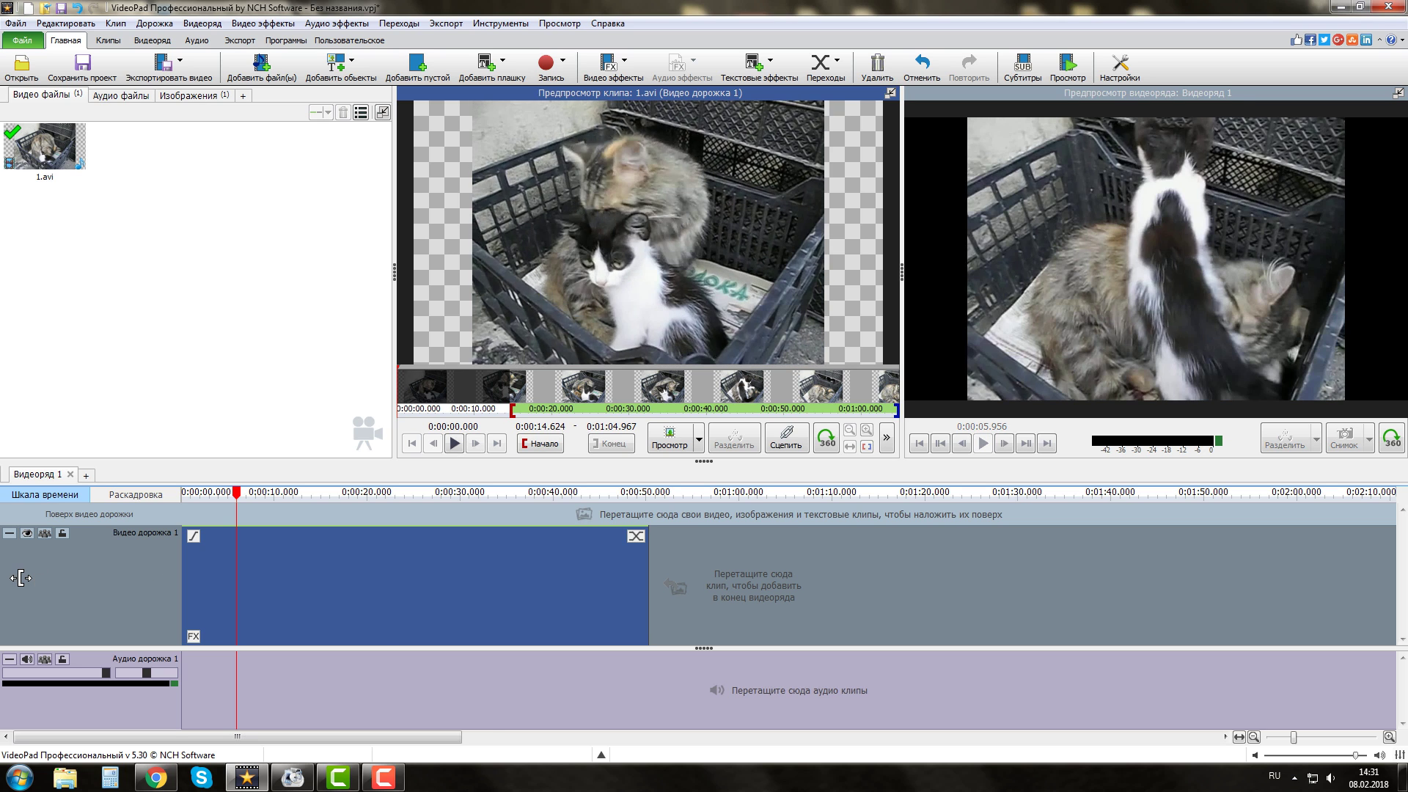
drag(182, 584, 3, 586)
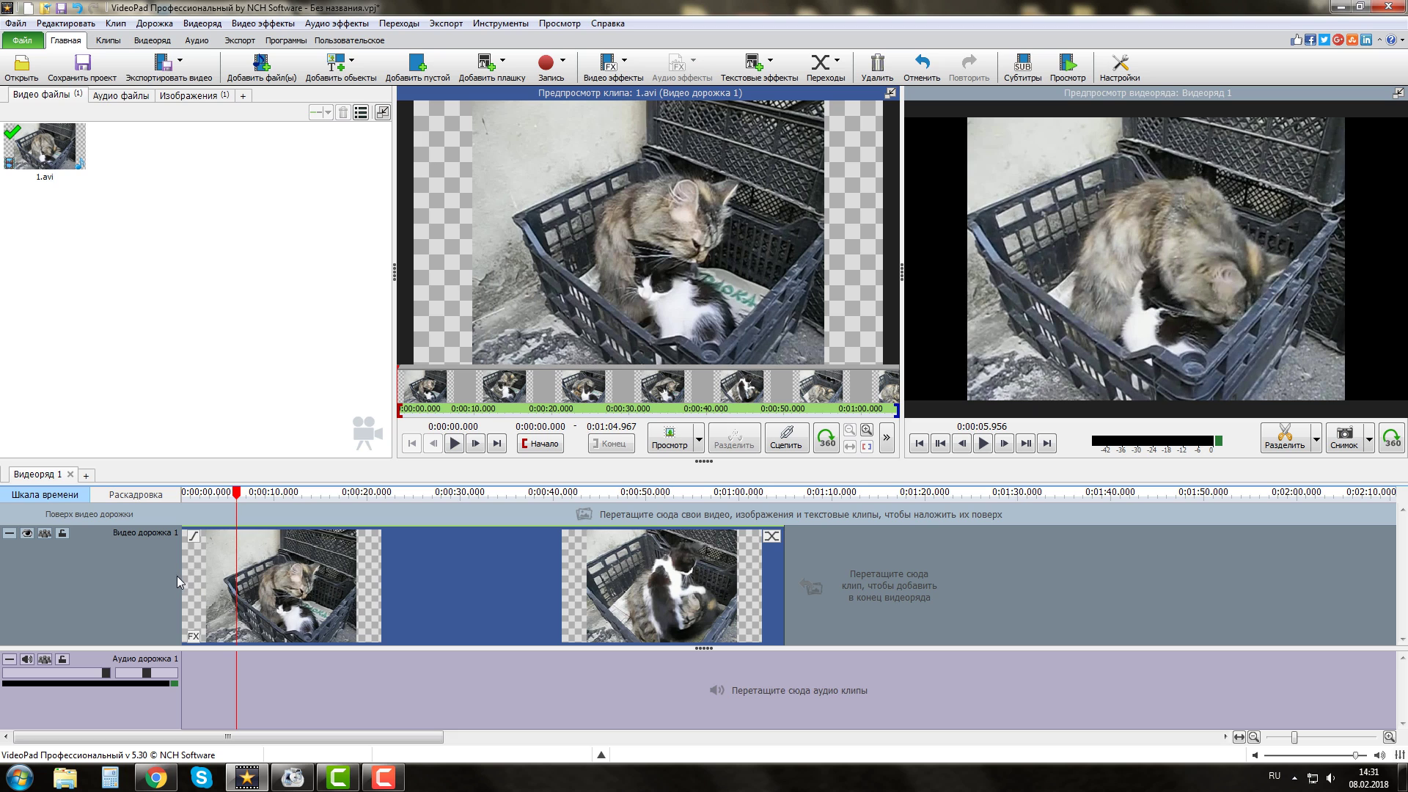
Trim the 1.avi clip's start to 0:00:38.517, and shorten its end to 0:00:55.417 before restoring it to 0:01:04.967.
drag(179, 576, 82, 572)
drag(180, 581, 544, 591)
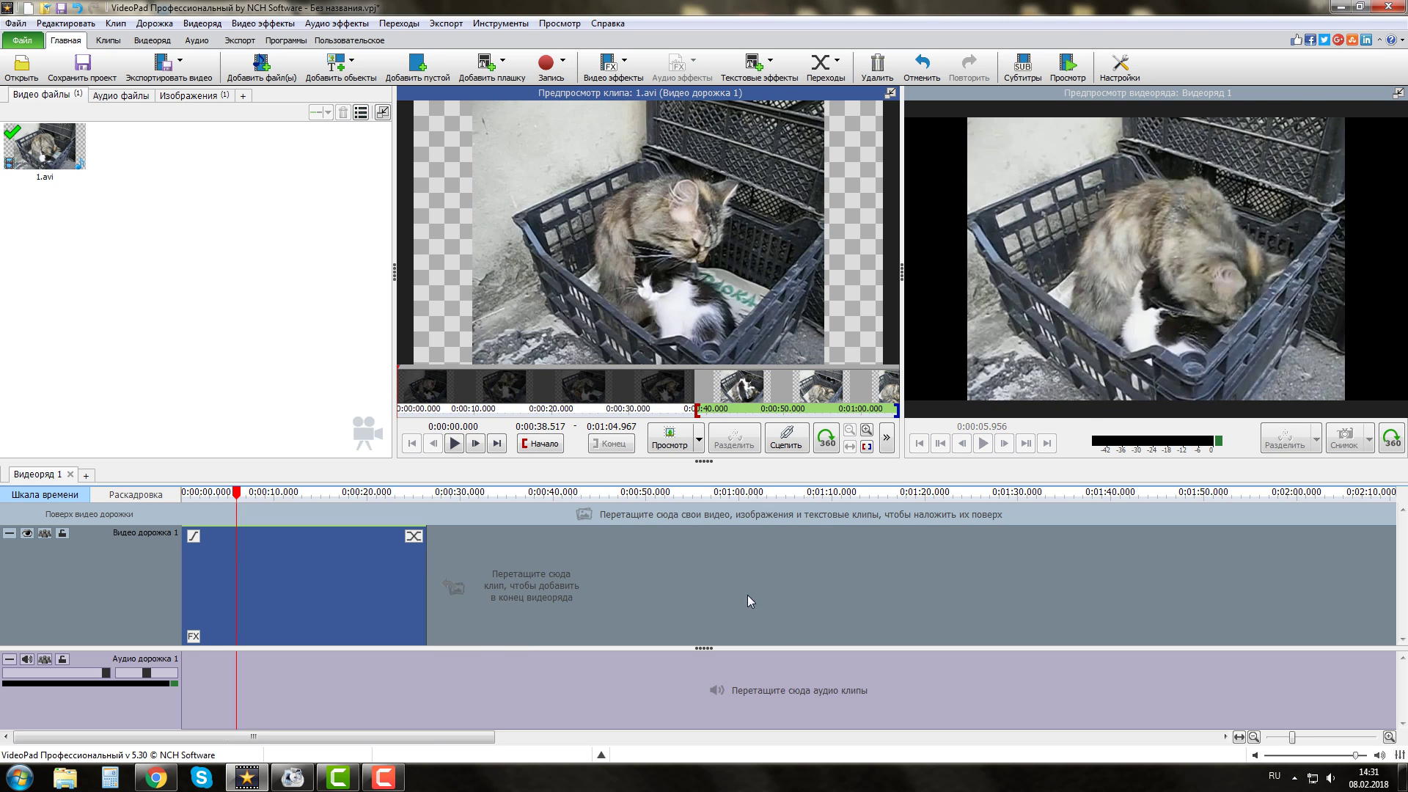
drag(427, 586, 337, 594)
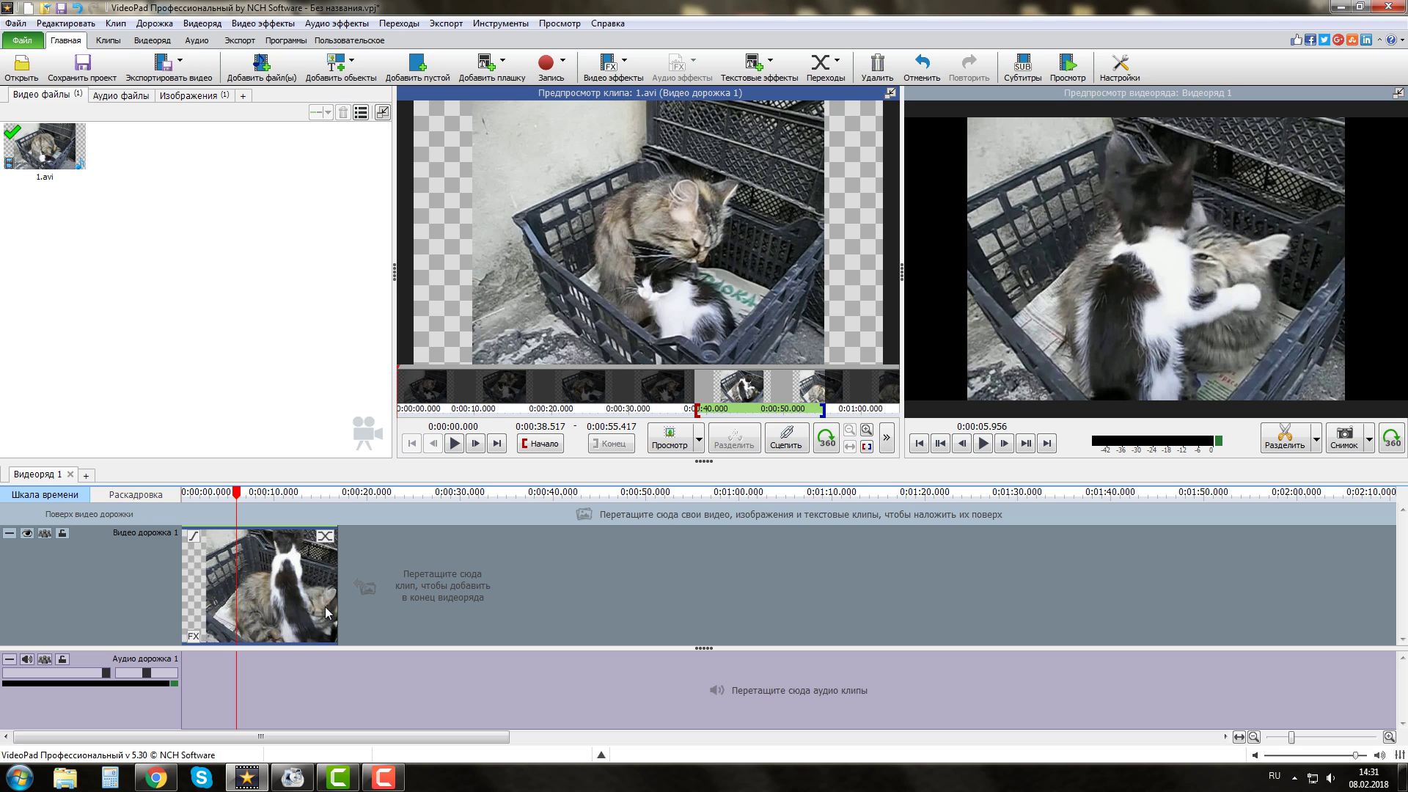
drag(337, 587, 491, 587)
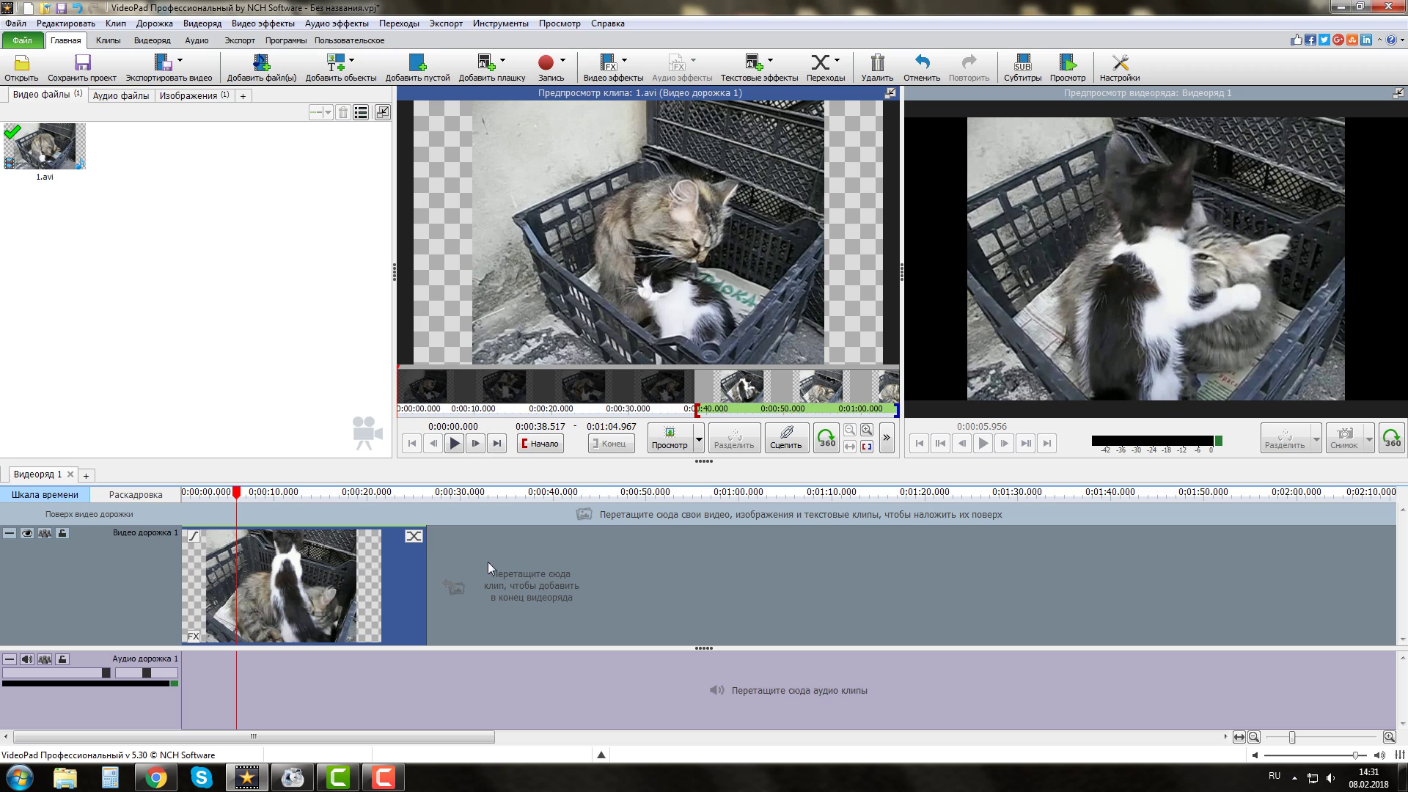